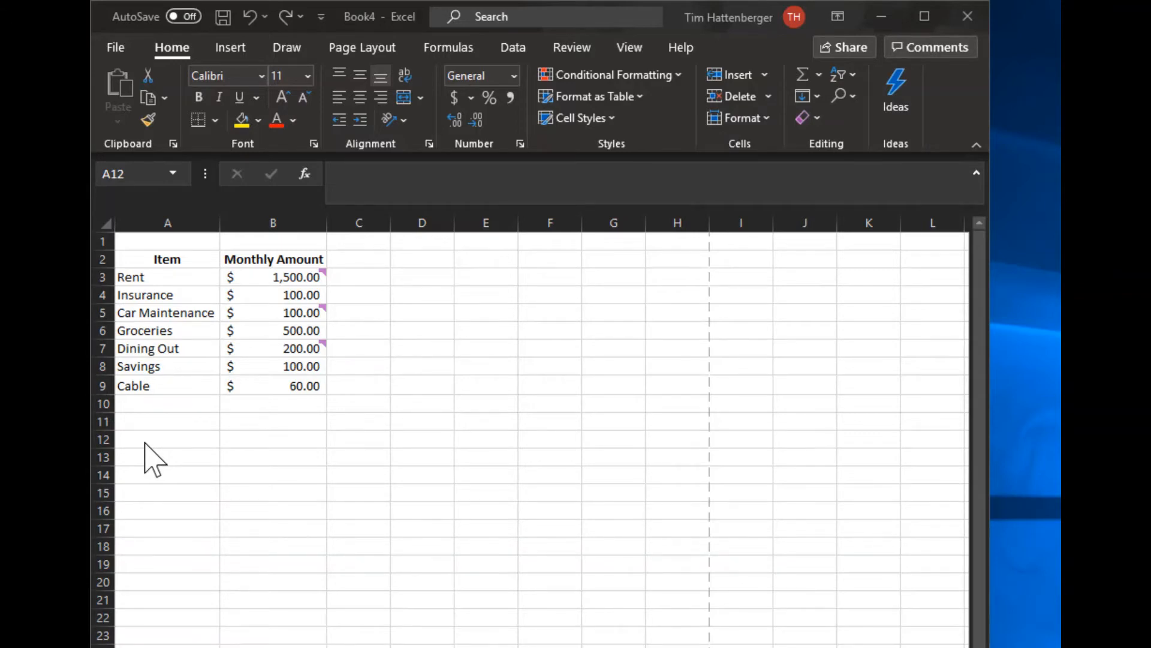
left_click(170, 389)
left_click(257, 389)
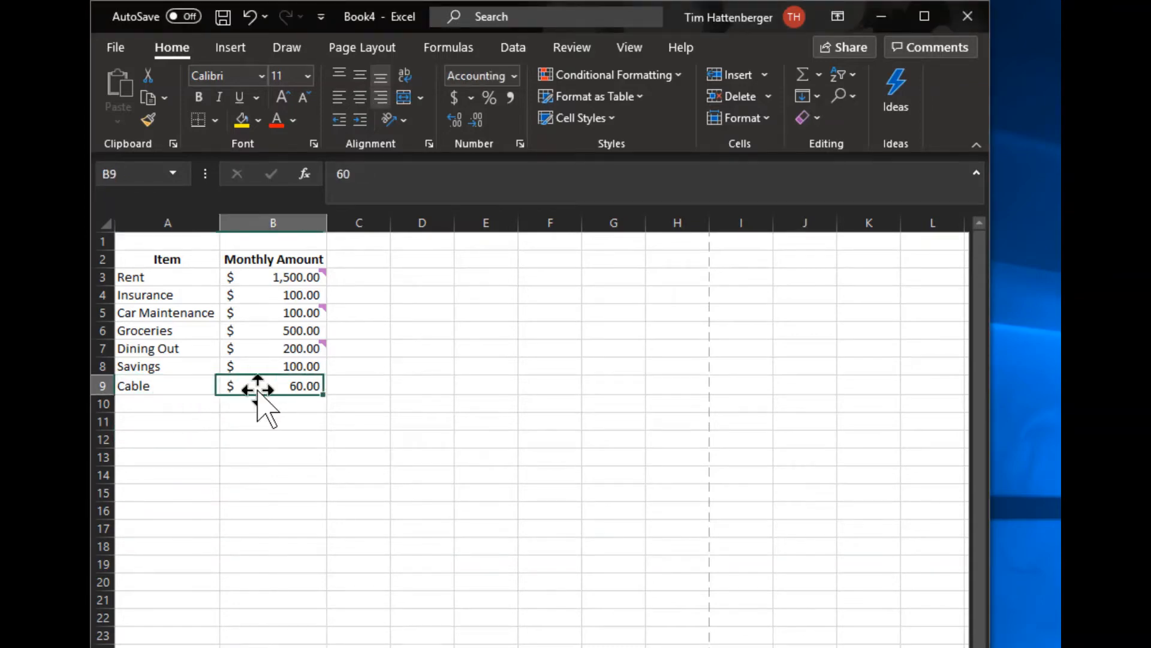
left_click(161, 384)
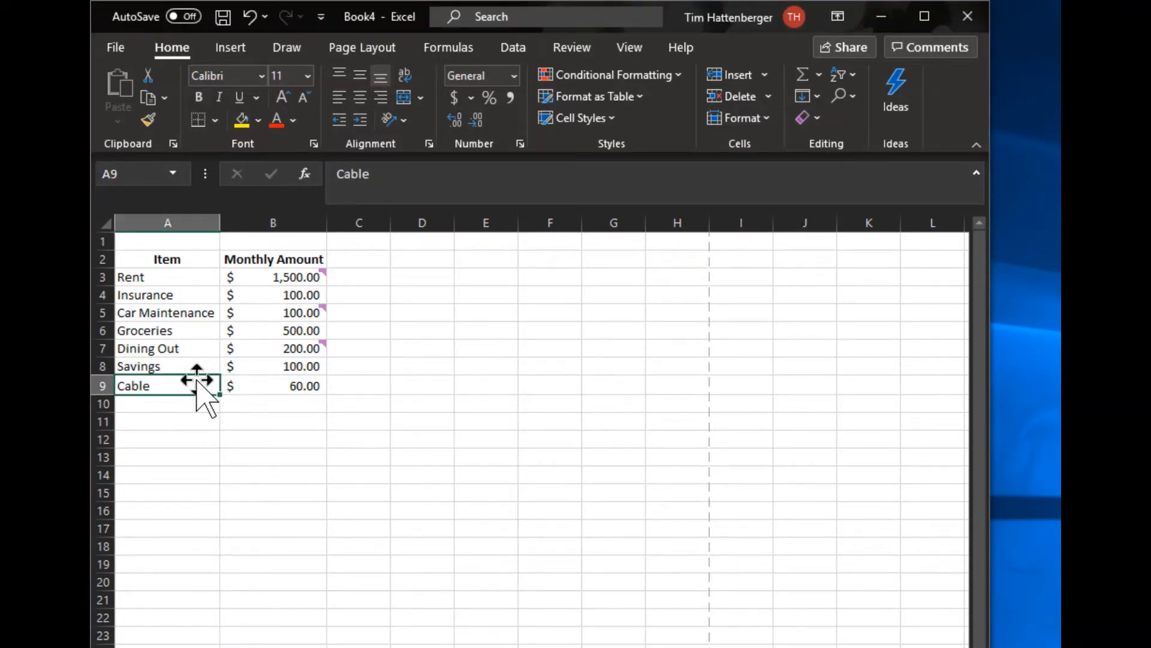
left_click(263, 389)
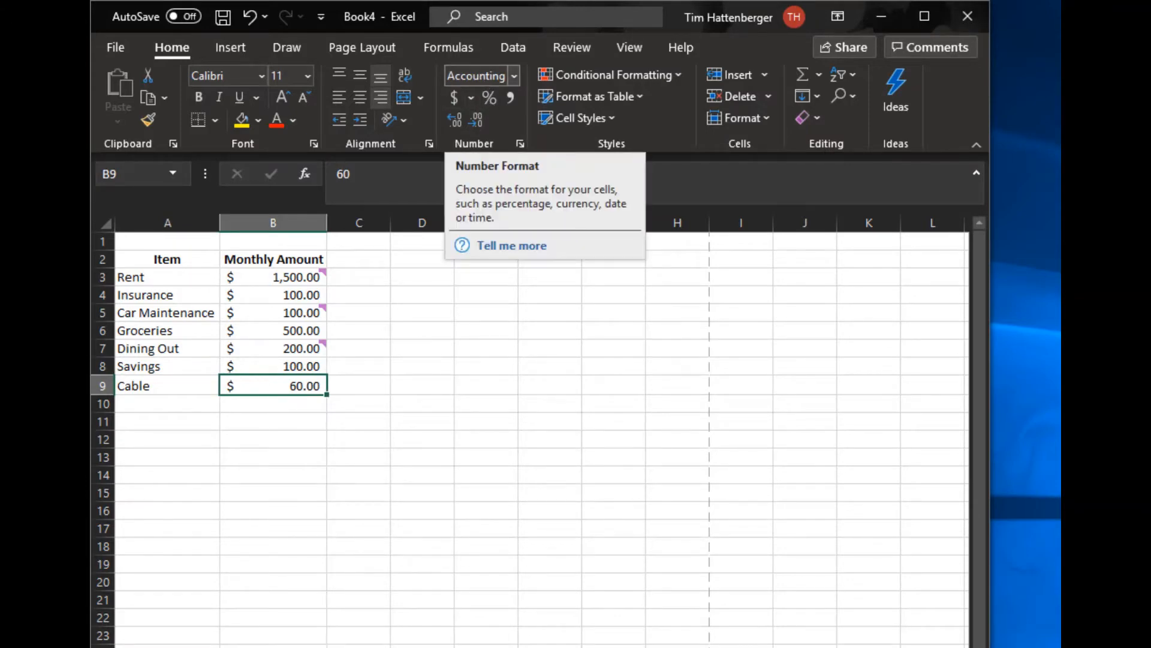
left_click(251, 435)
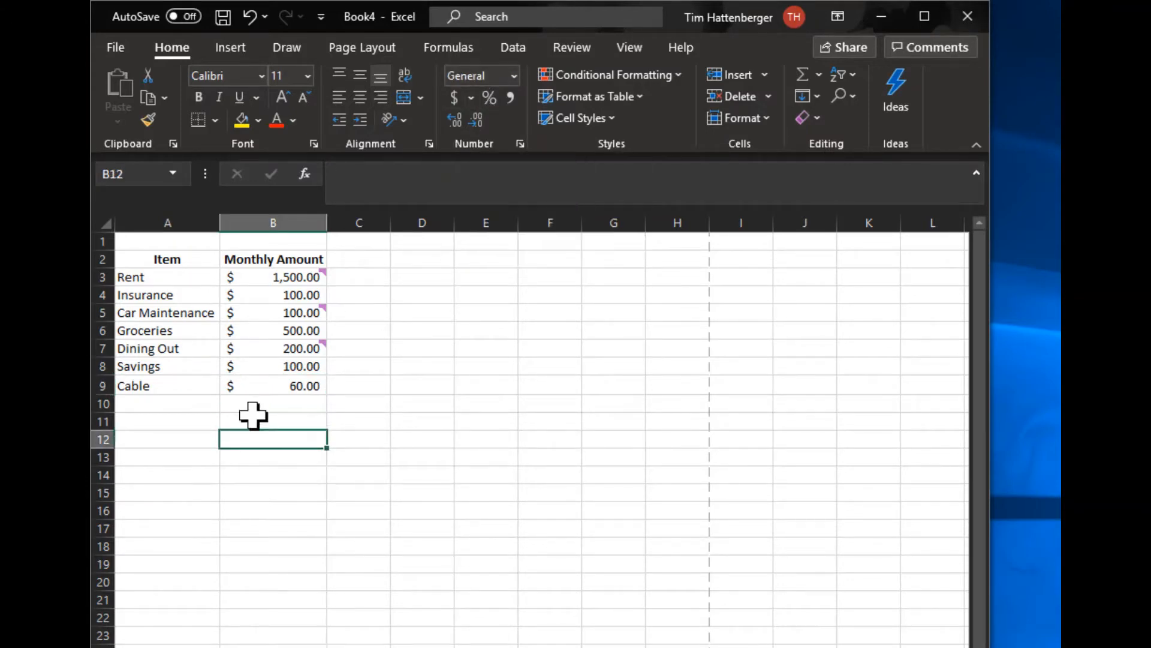
Append the footnote number 1 to the Cable amount in cell B9 so it reads 601
double_click(275, 386)
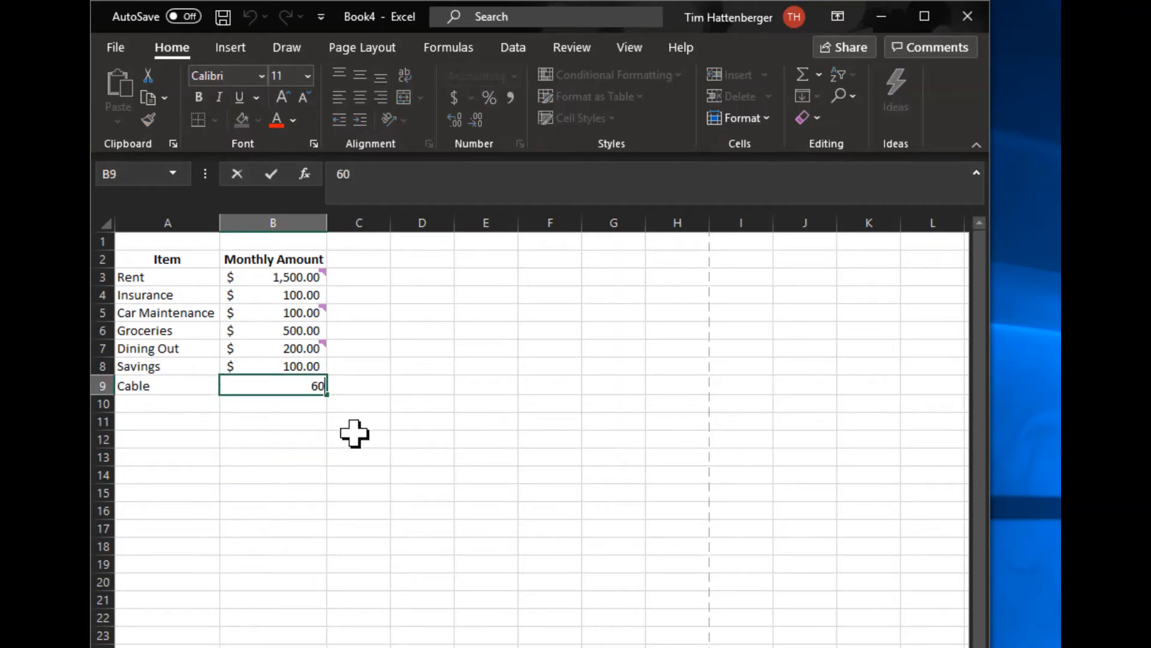
type("1")
key("Return")
key("Return")
key("Return")
key("Return")
key("Return")
key("Return")
key("Return")
key("Return")
key("Return")
key("Return")
key("Return")
key("Return")
key("Return")
key("Return")
key("Return")
key("Return")
key("Up")
key("Up")
key("Up")
key("Up")
key("Up")
key("Up")
key("Up")
key("Up")
key("Up")
key("Up")
key("Up")
key("Up")
key("Down")
key("Down")
key("Down")
key("Down")
key("Down")
key("Down")
key("Up")
key("Up")
key("Up")
key("Up")
key("Up")
key("Up")
key("Up")
key("Up")
key("Up")
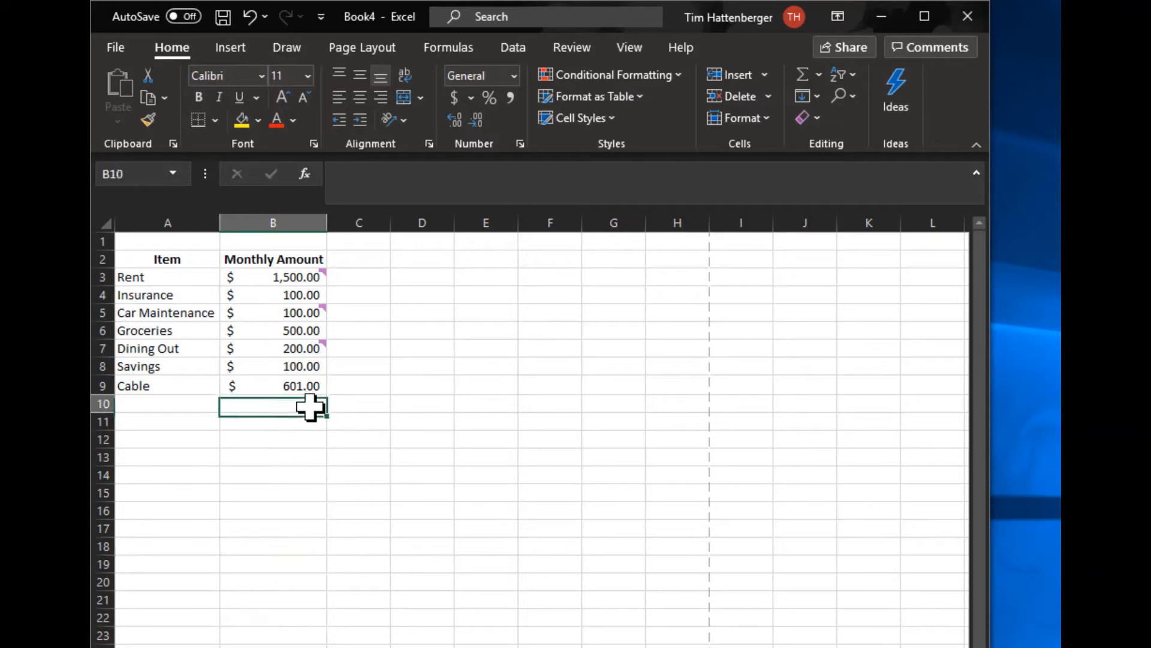
key("Down")
key("Down")
key("Down")
key("Down")
key("Down")
key("Down")
key("Down")
key("Down")
key("Down")
key("Down")
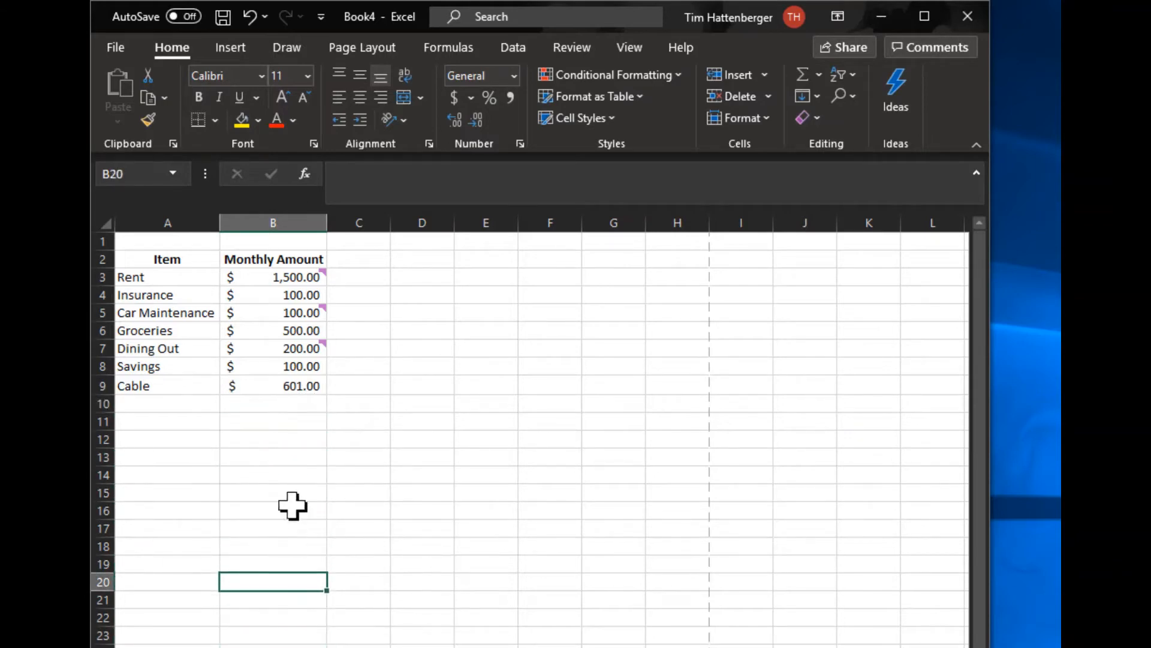
Try to format only the trailing 1 of the numeric Cable amount in cell B9 as superscript
left_click(283, 390)
double_click(306, 386)
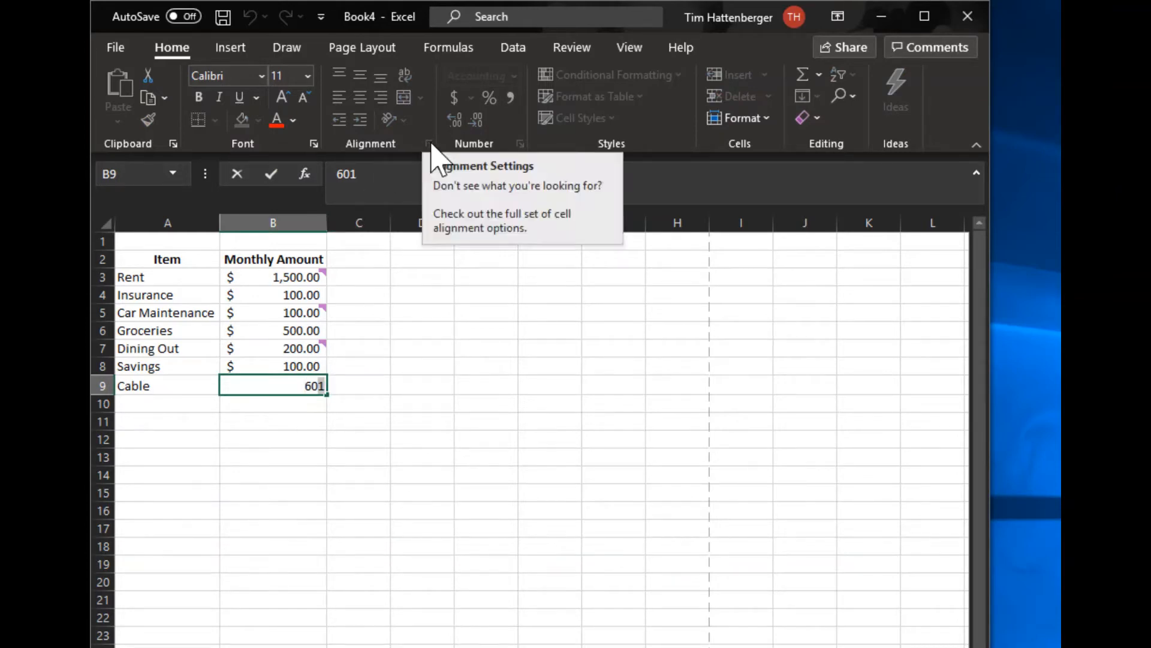
left_click(315, 144)
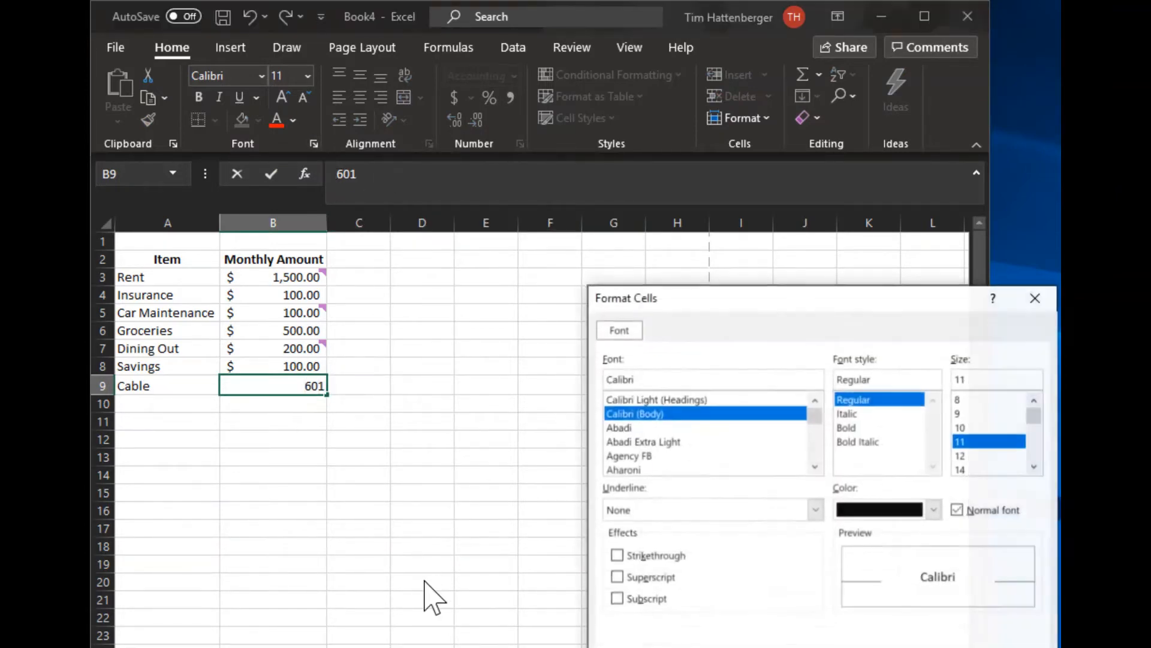
left_click(616, 576)
key("Return")
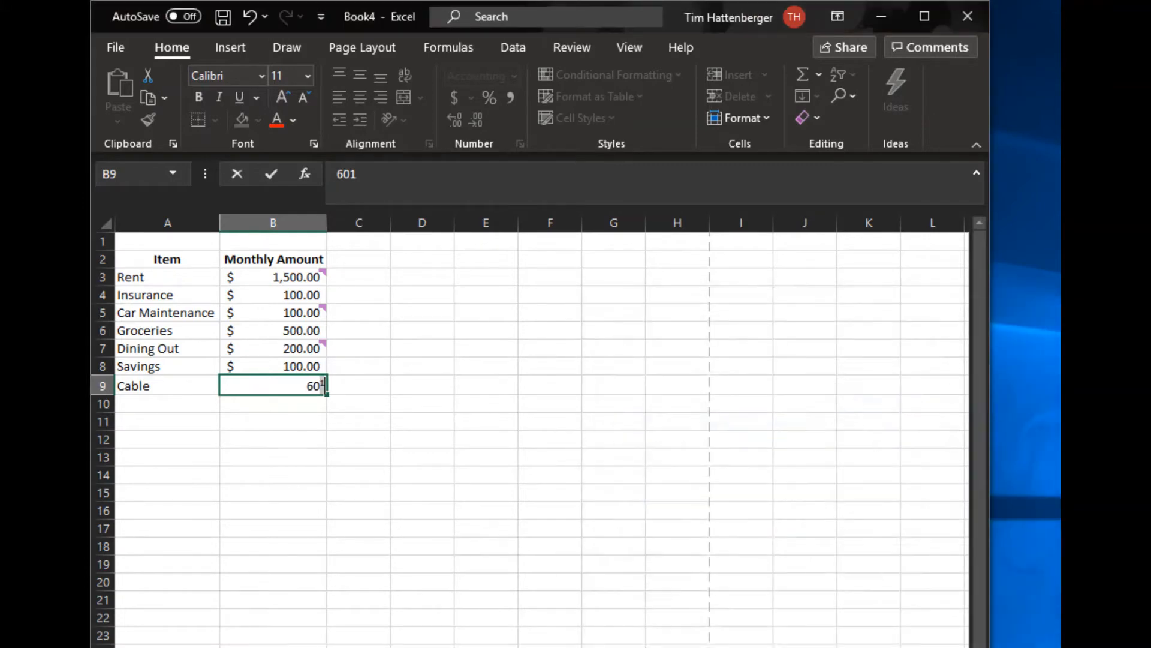
left_click(321, 419)
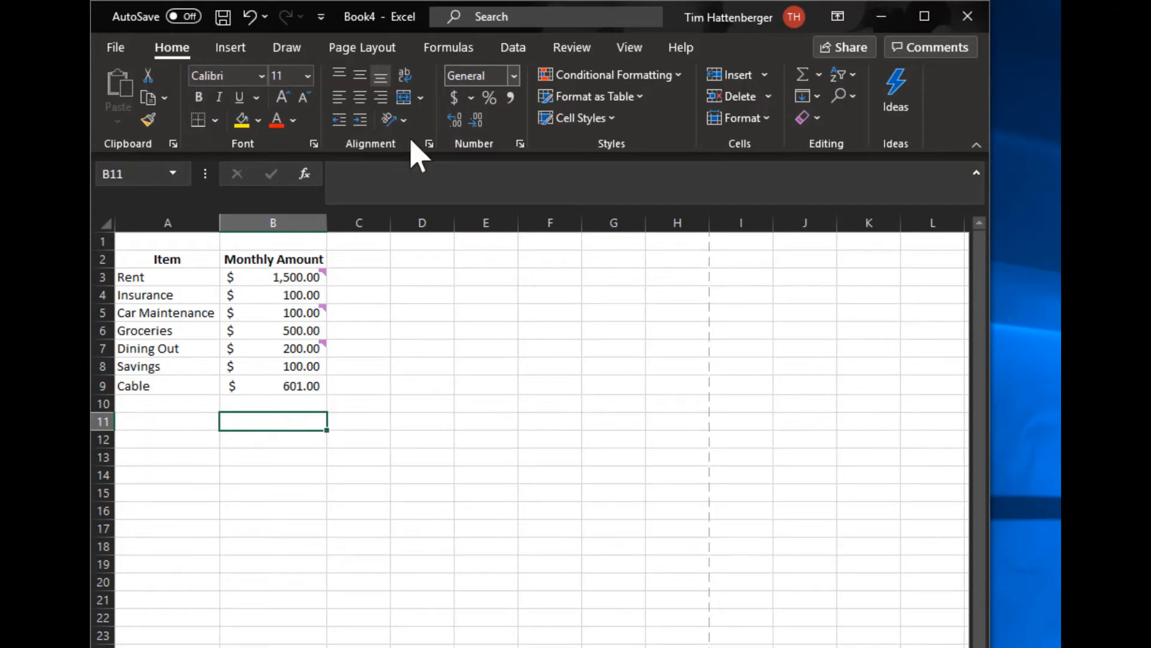
Insert an apostrophe before the Cable amount in cell B9 so the entry is stored as the text '601
left_click(286, 397)
left_click(281, 385)
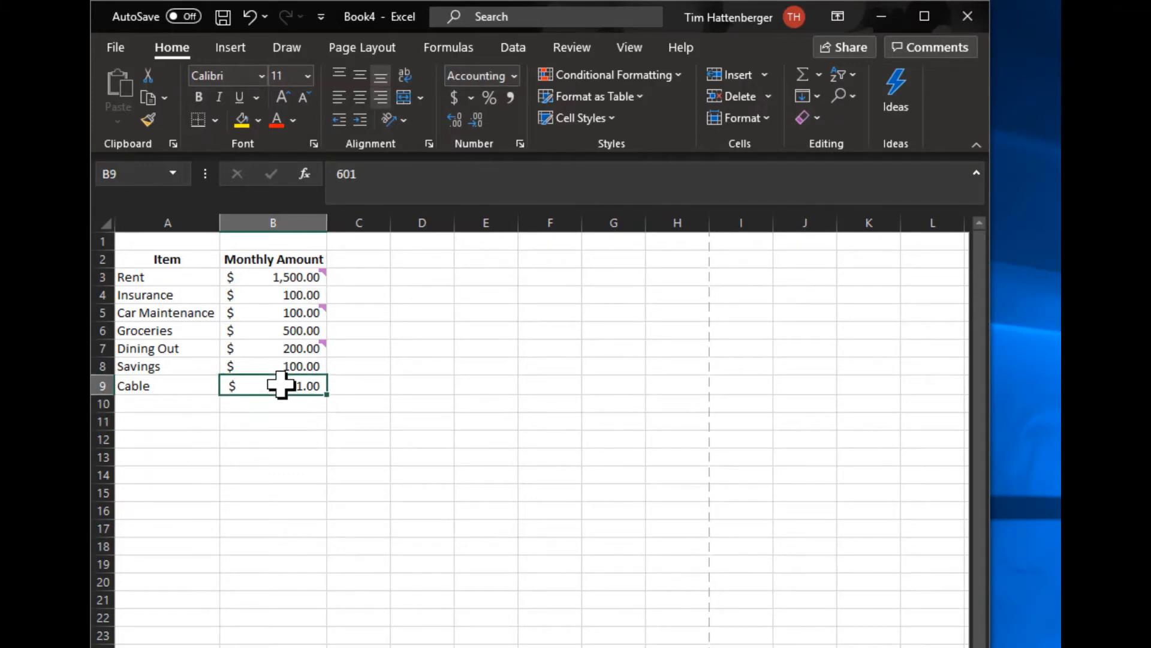
double_click(281, 386)
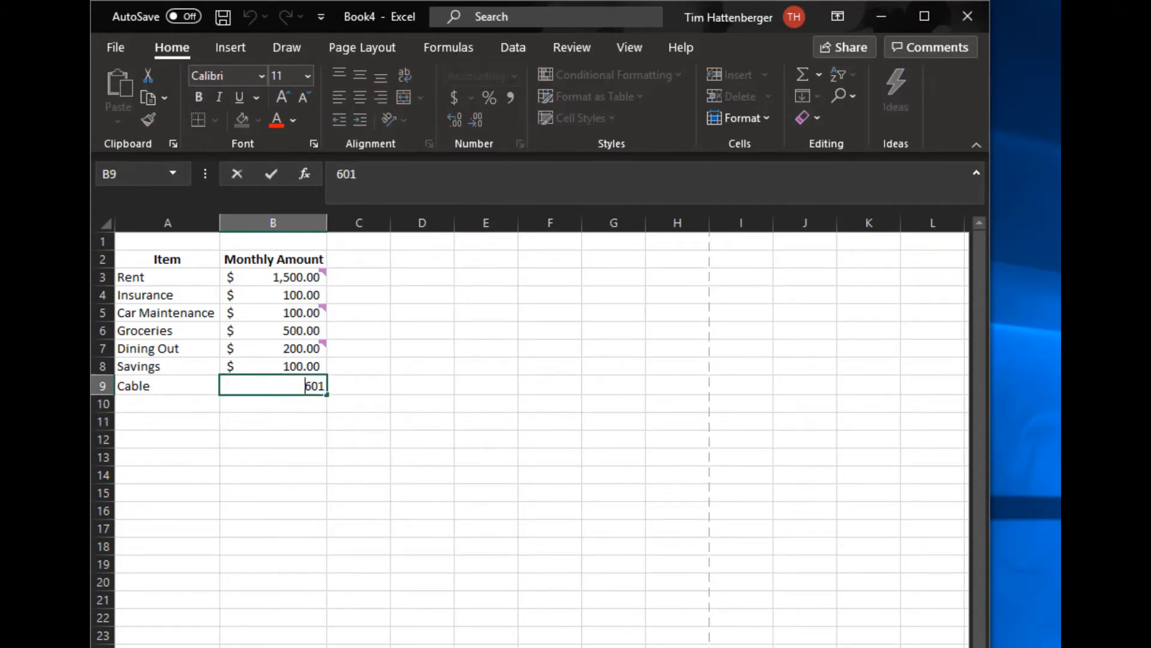
type("'")
key("Return")
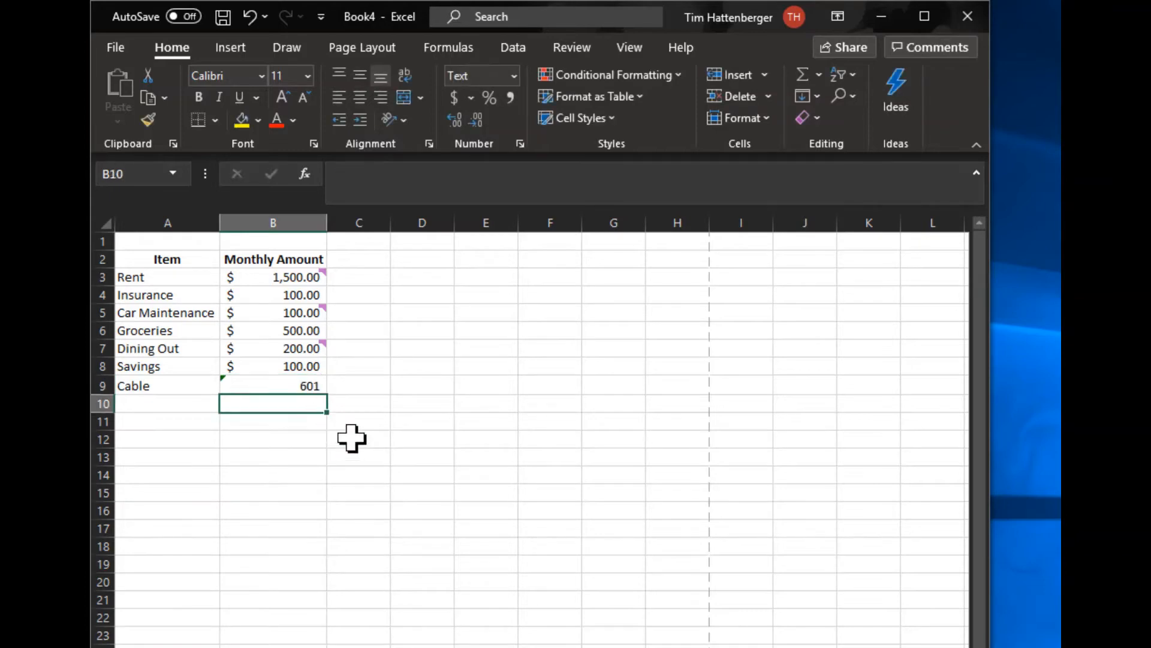
Apply the Superscript effect to the trailing 1 of the '601 entry in cell B9
left_click(315, 387)
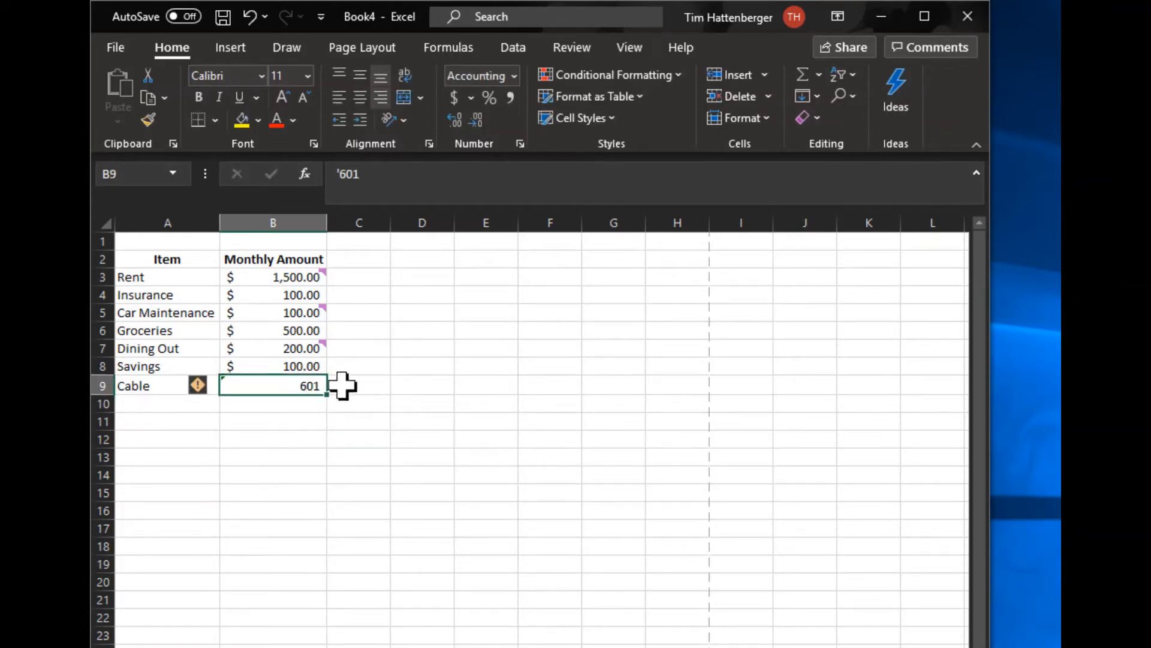
double_click(307, 387)
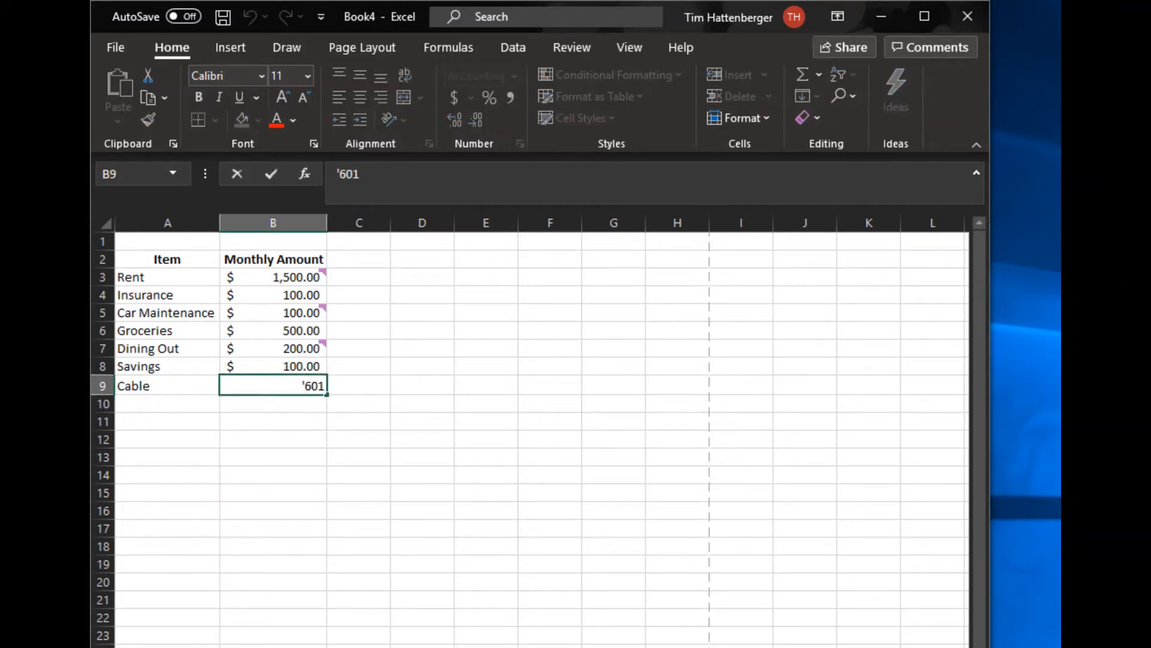
left_click(313, 143)
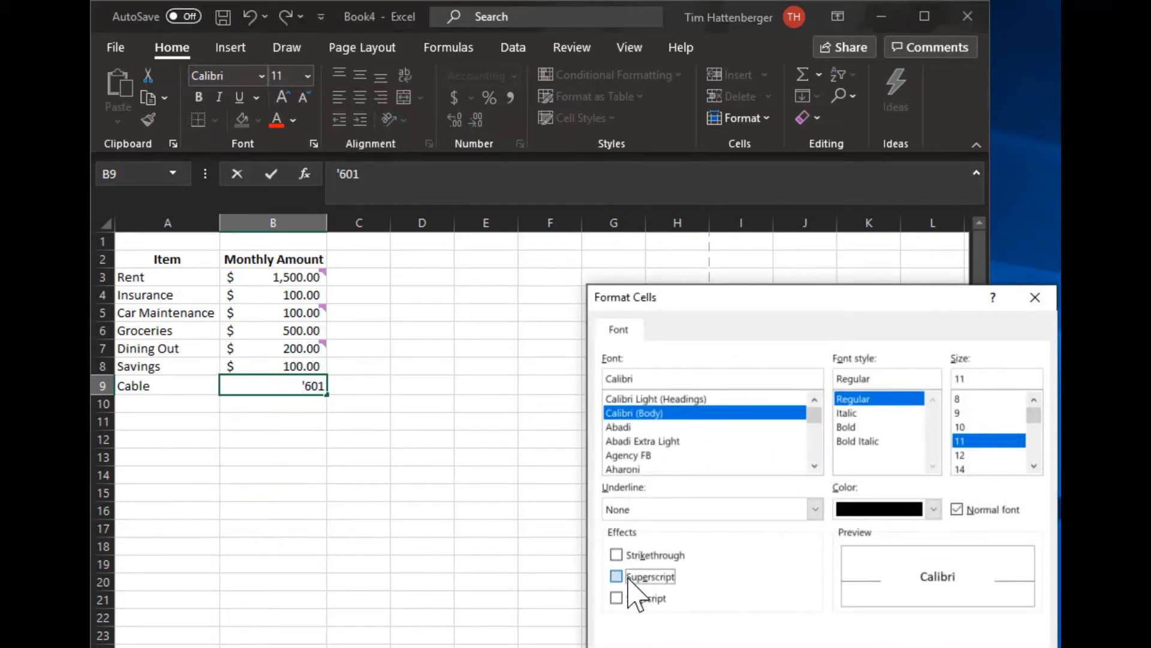
left_click(617, 576)
key("Return")
left_click(341, 578)
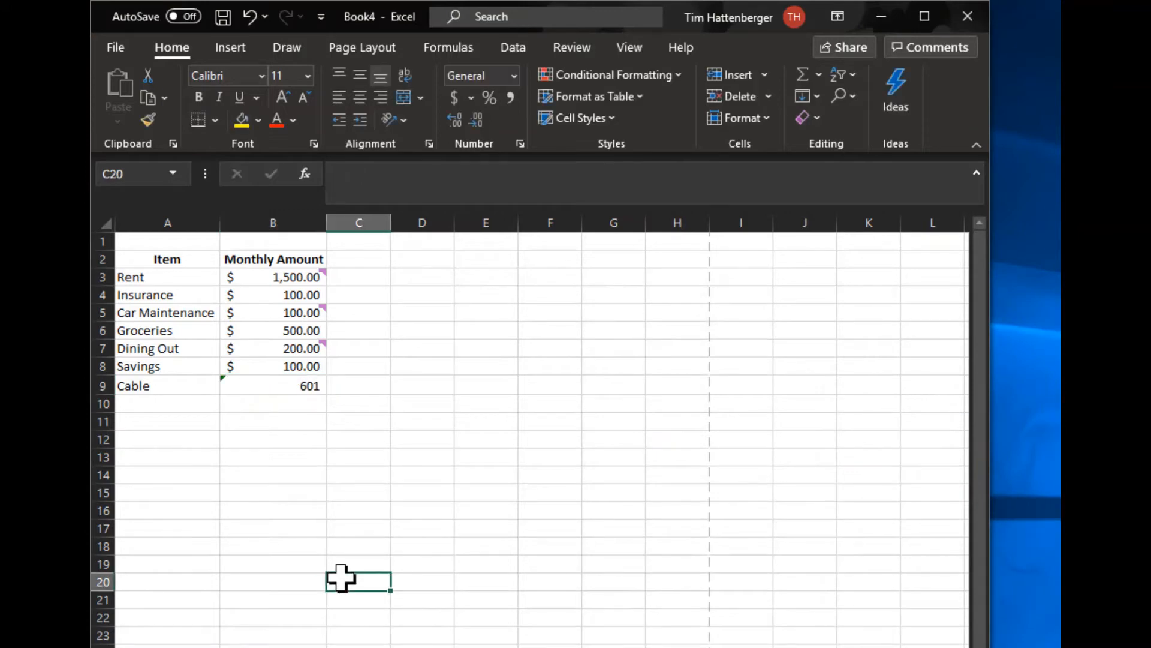
left_click(308, 385)
double_click(308, 385)
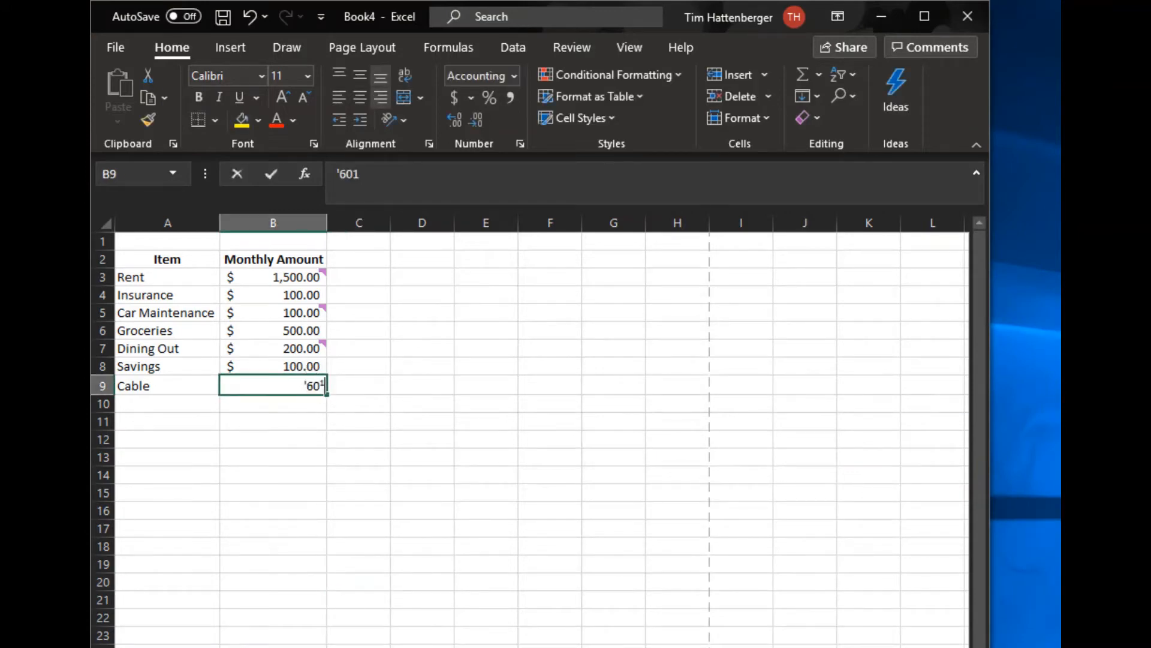
key("Return")
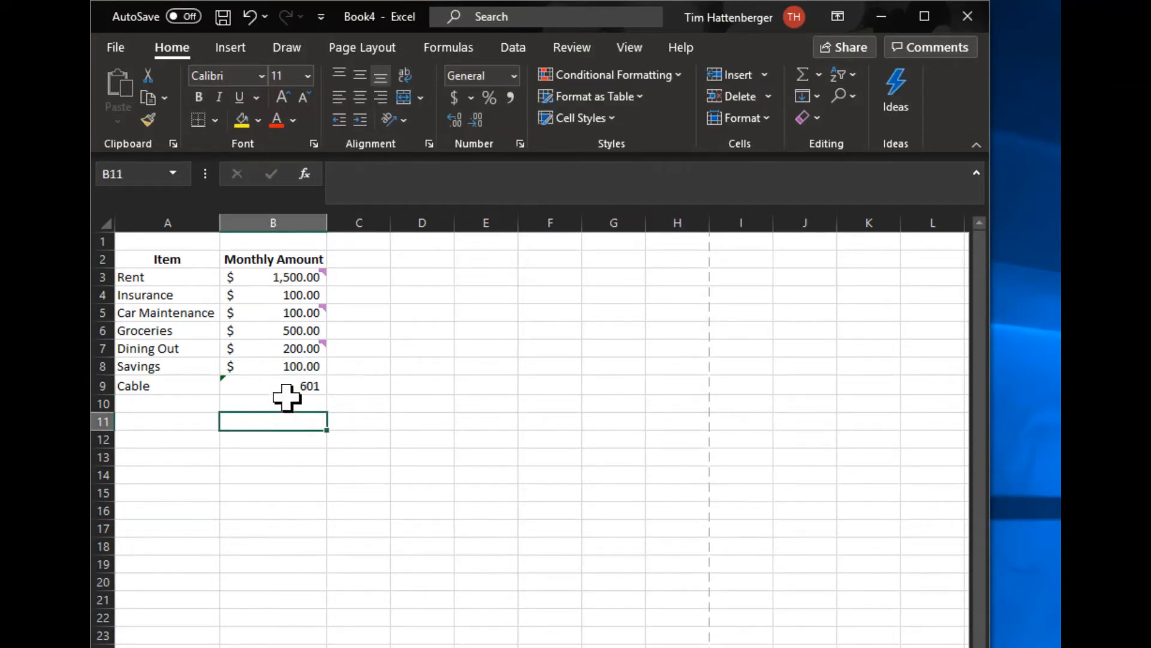
Change the number format of the Cable amount in cell B9 to Text
left_click(322, 389)
left_click(514, 76)
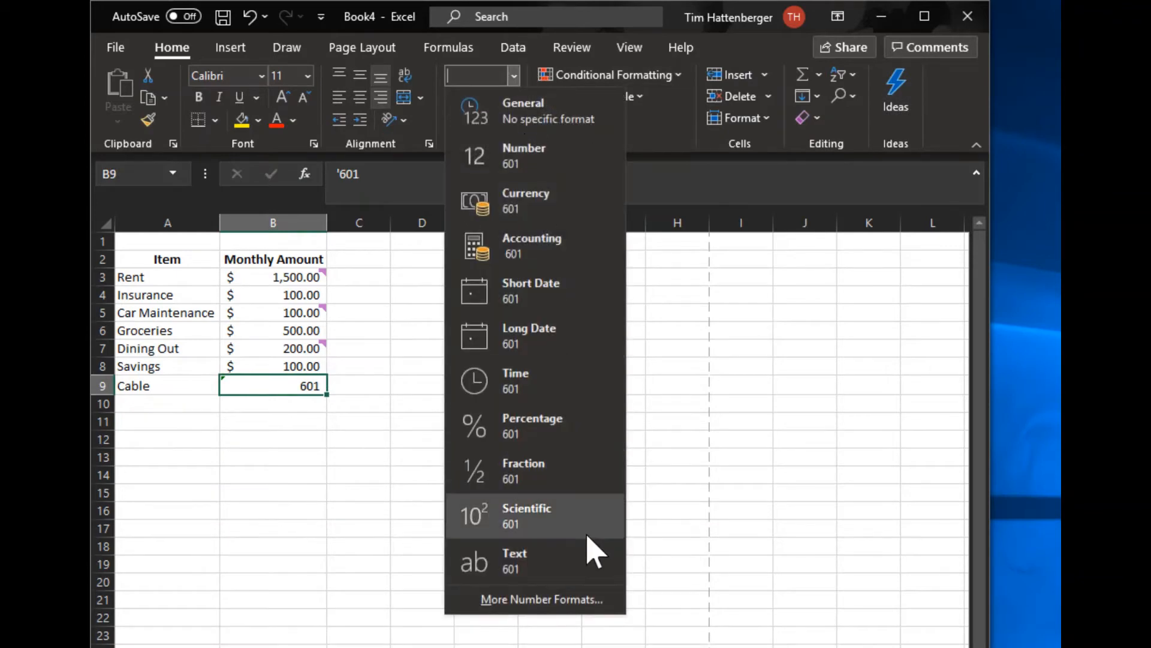
left_click(565, 571)
left_click(296, 493)
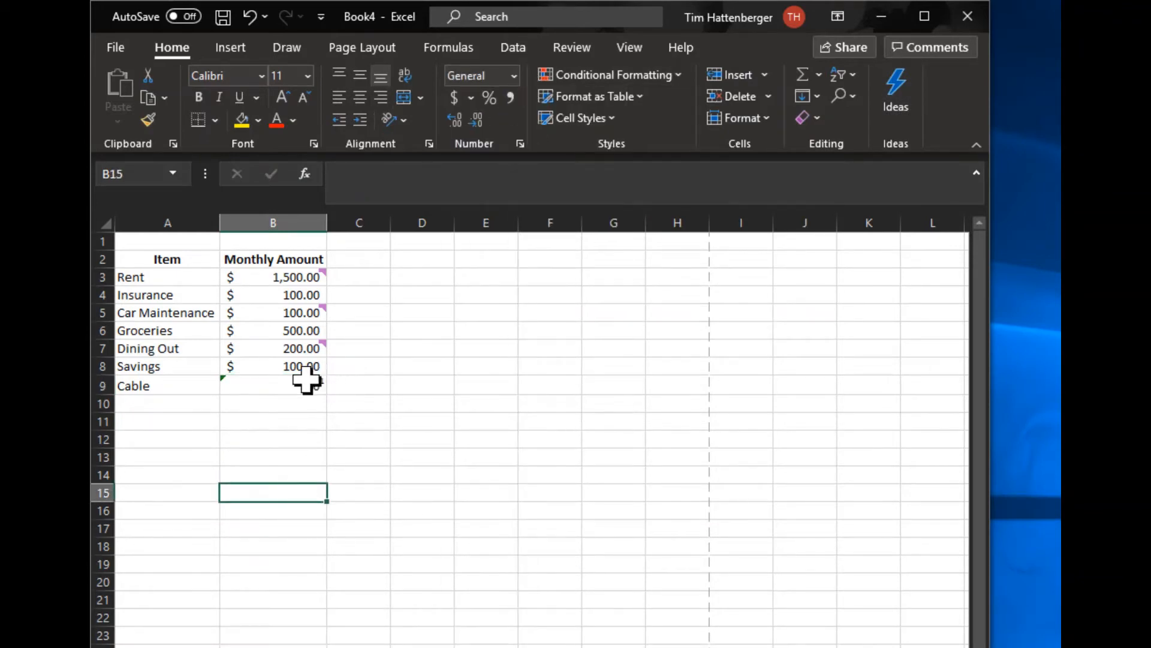
Enter the heading "Footnotes:" in cell A11 and the note "1. This is my cable bill." in cell A12
left_click(170, 424)
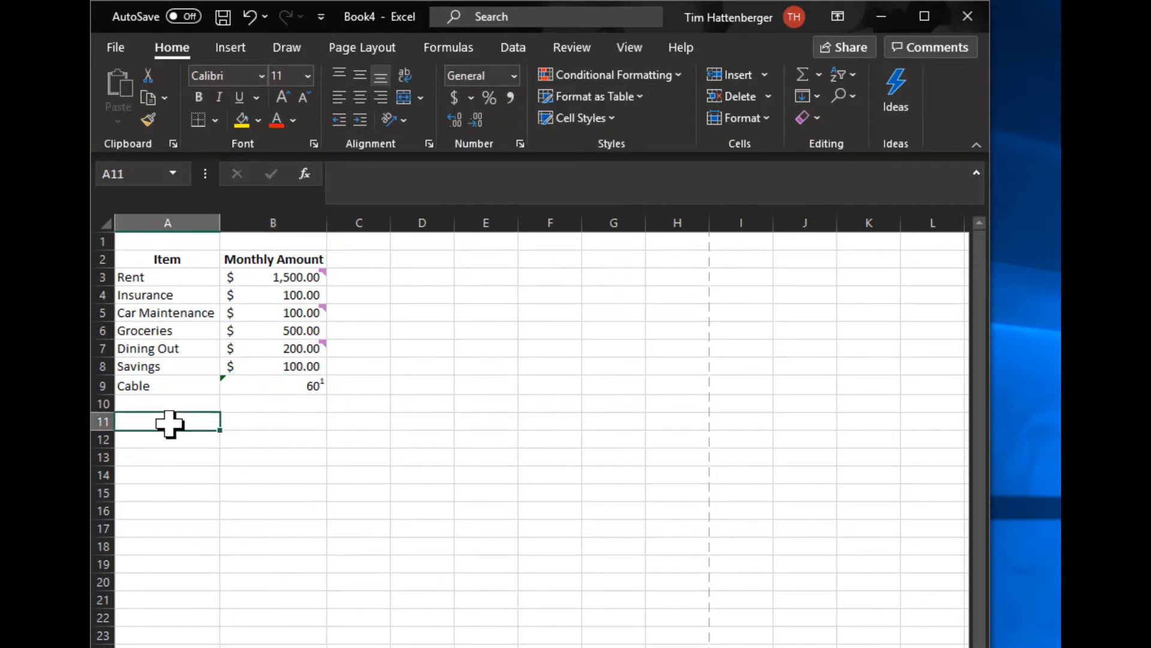
type("Footnotes:")
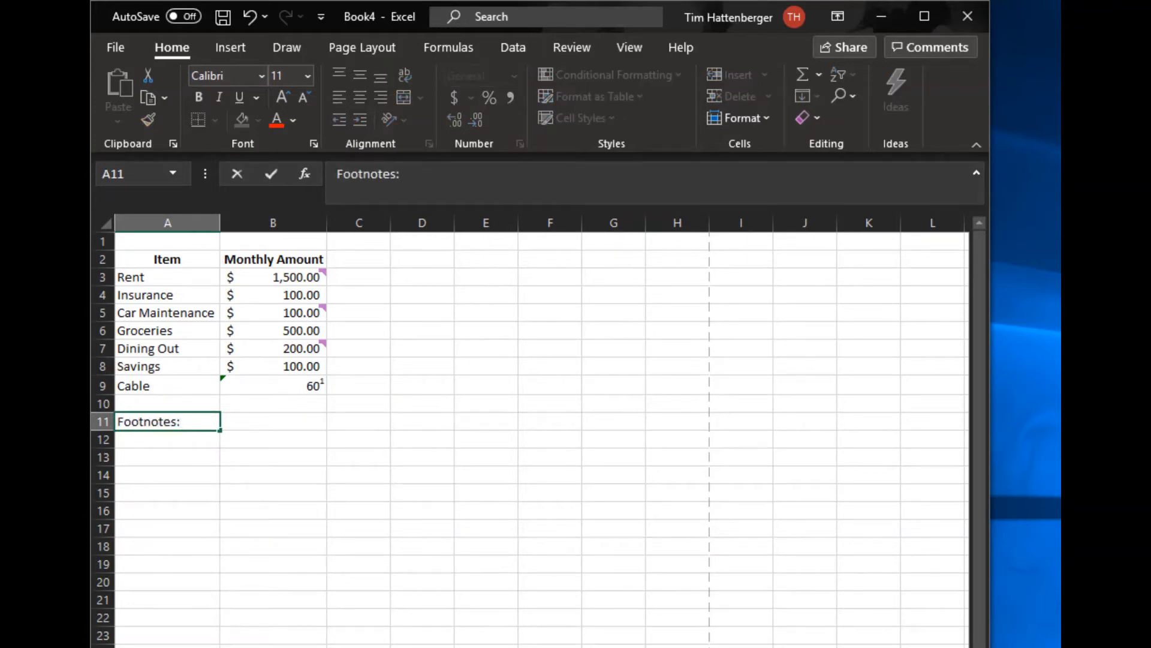
key("Return")
type("1.")
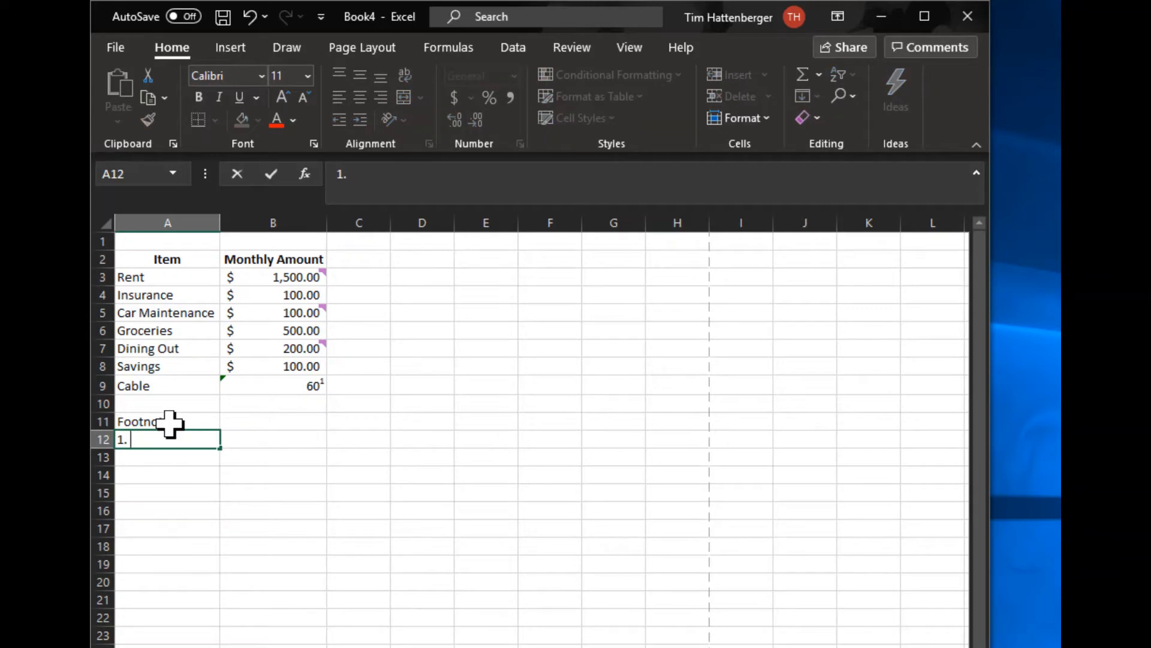
type(" This is m")
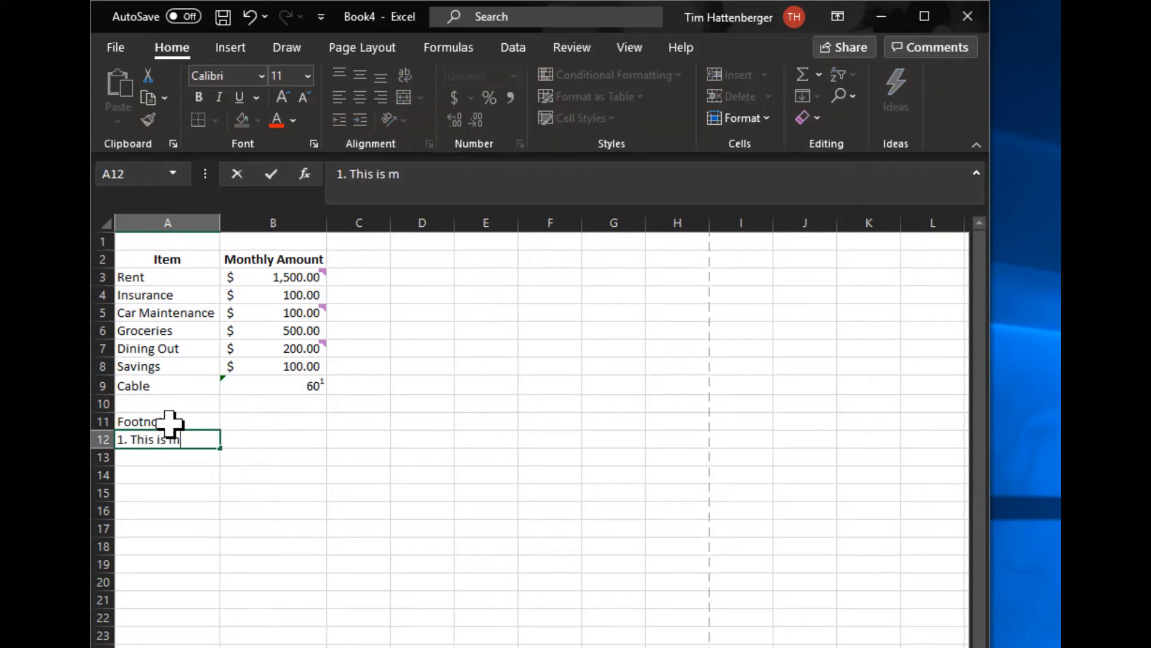
type("y cable bi")
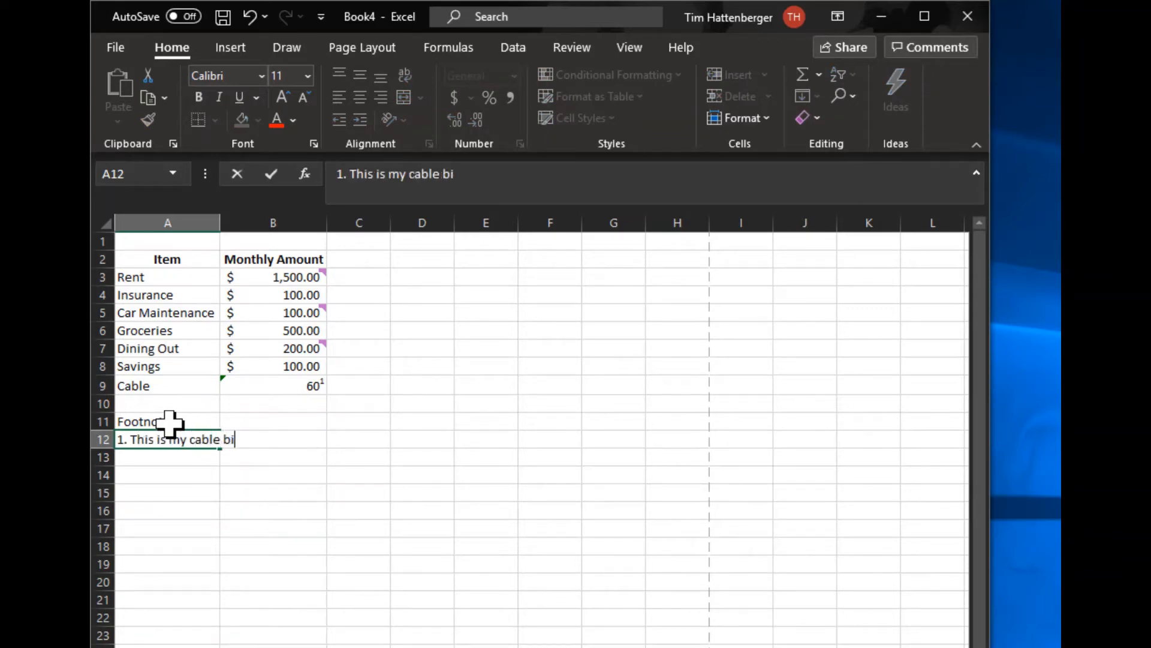
type("ll.")
left_click(130, 491)
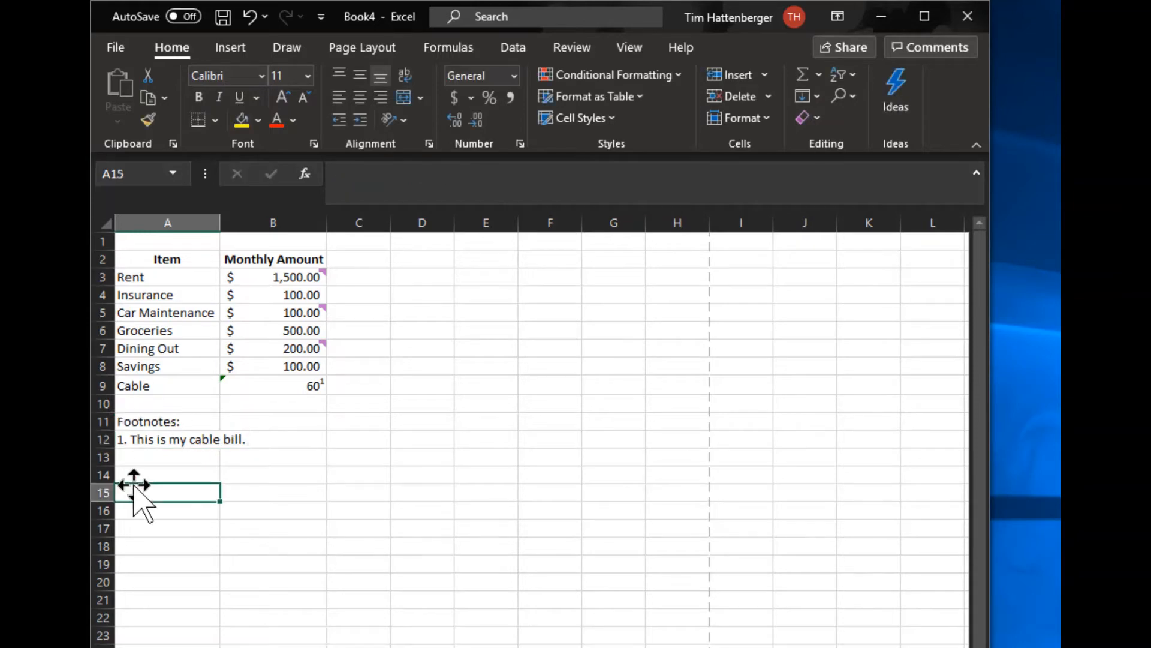
left_click(613, 46)
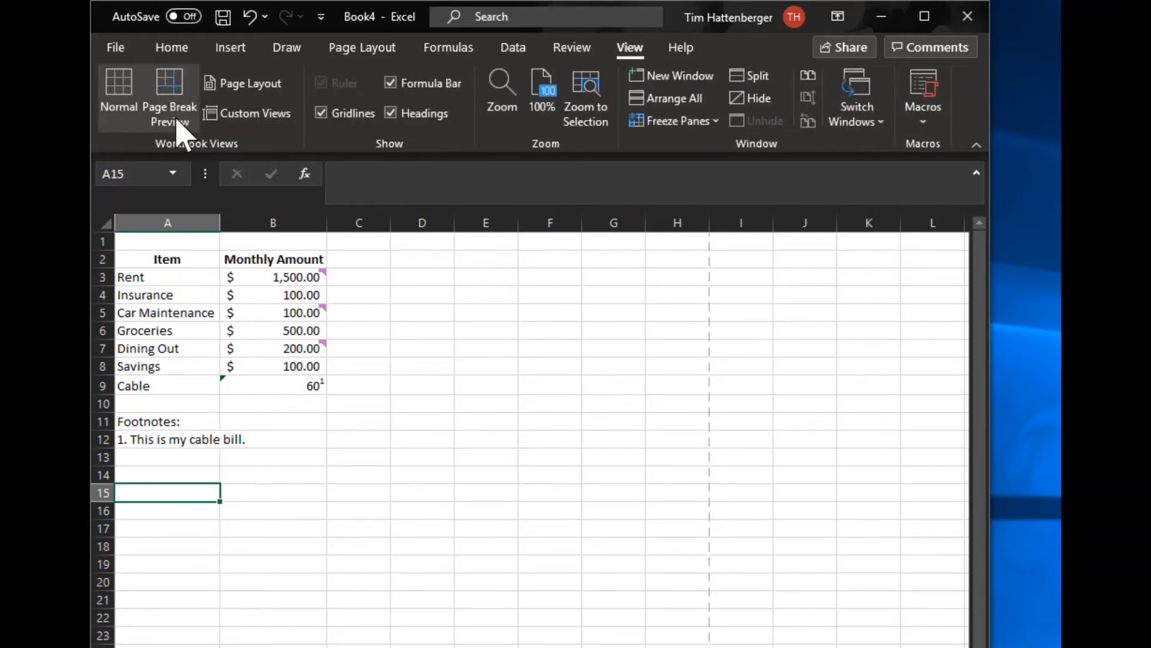
left_click(168, 49)
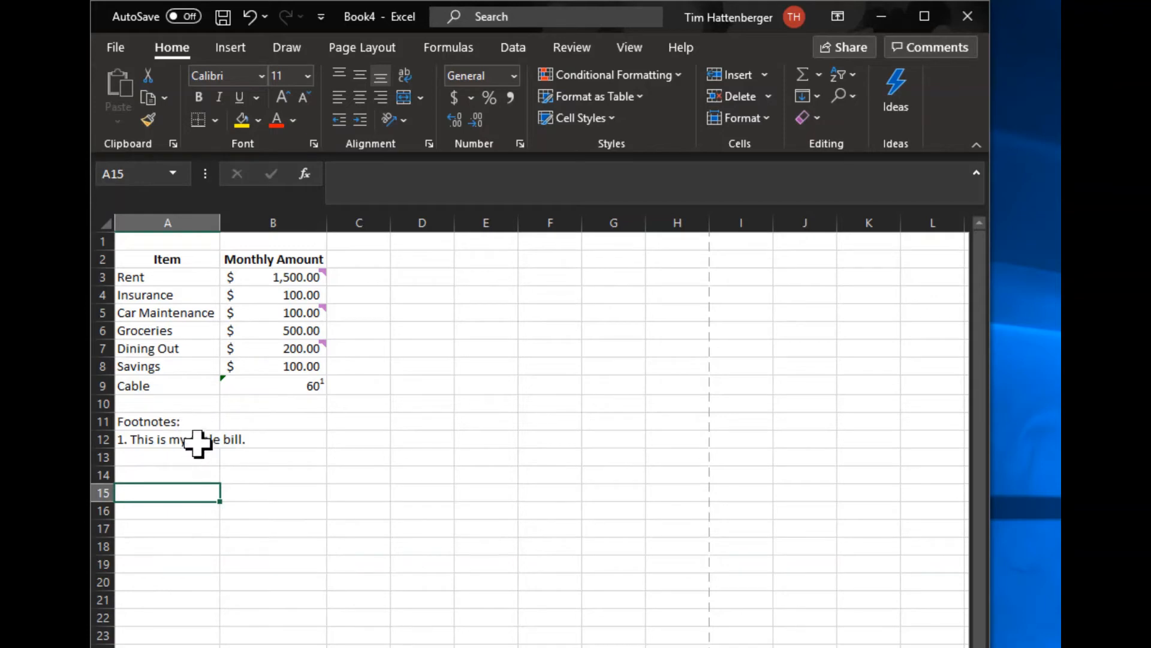
left_click(162, 419)
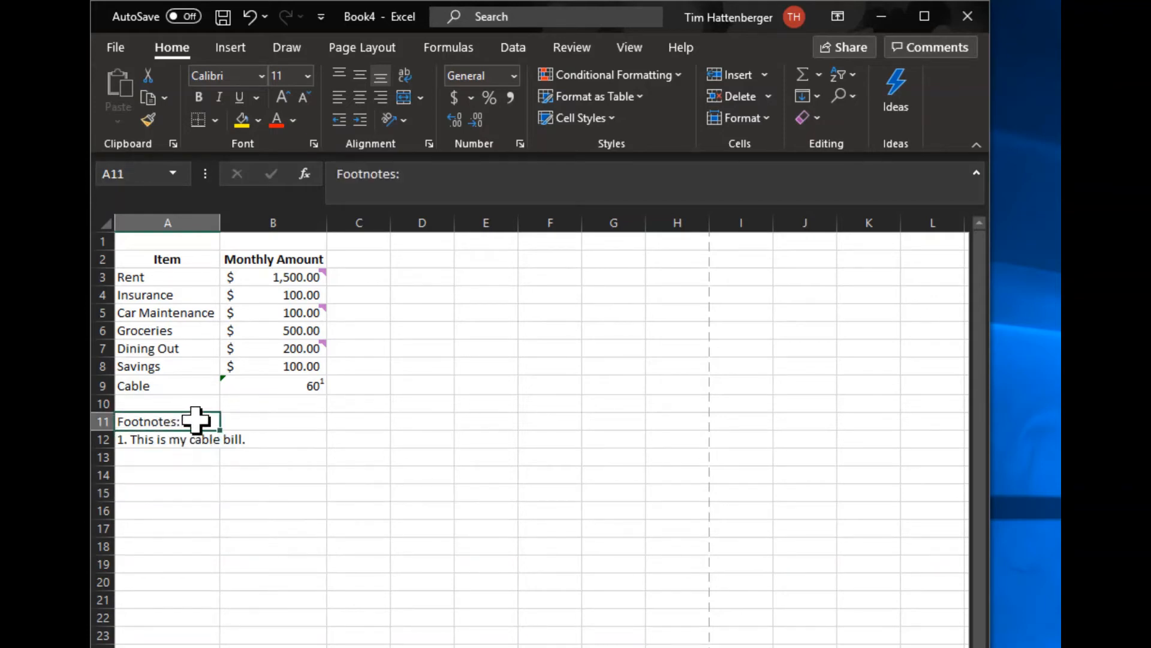
Change the number format of the Cable amount in cell B9 to Accounting
left_click(270, 384)
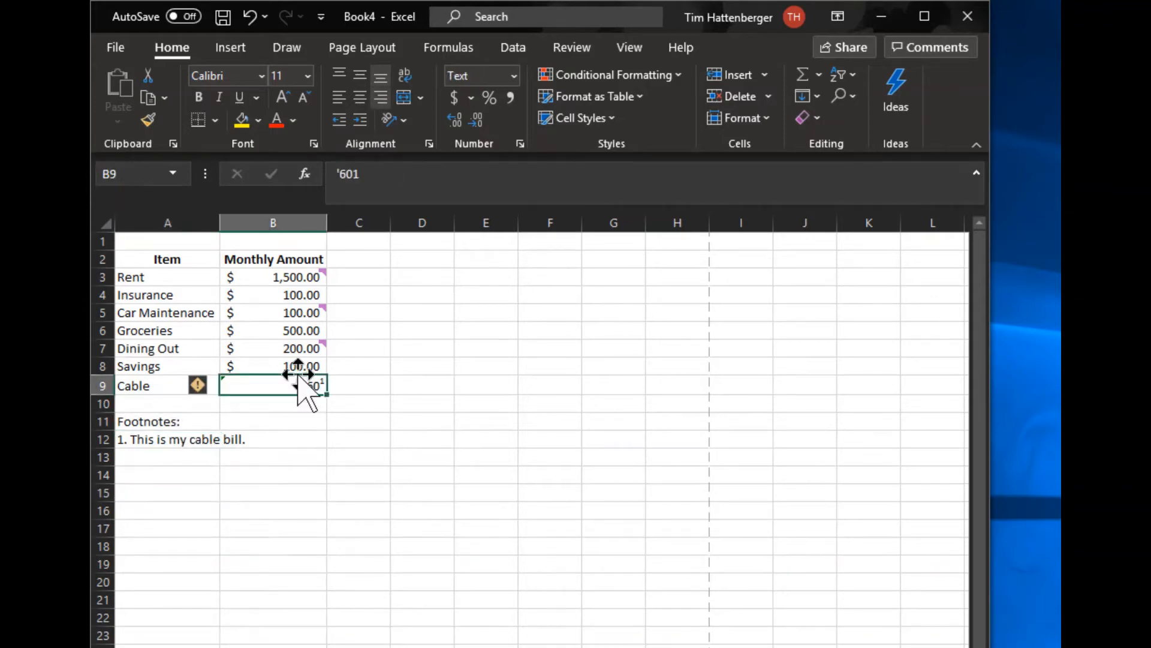
left_click(594, 75)
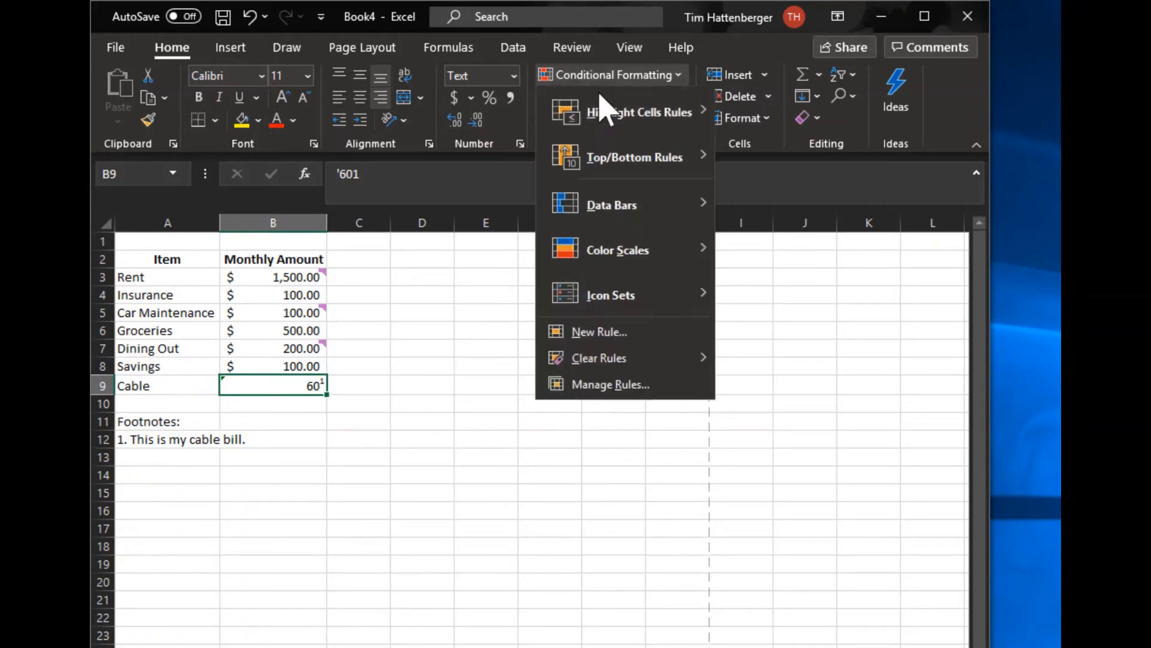
left_click(514, 76)
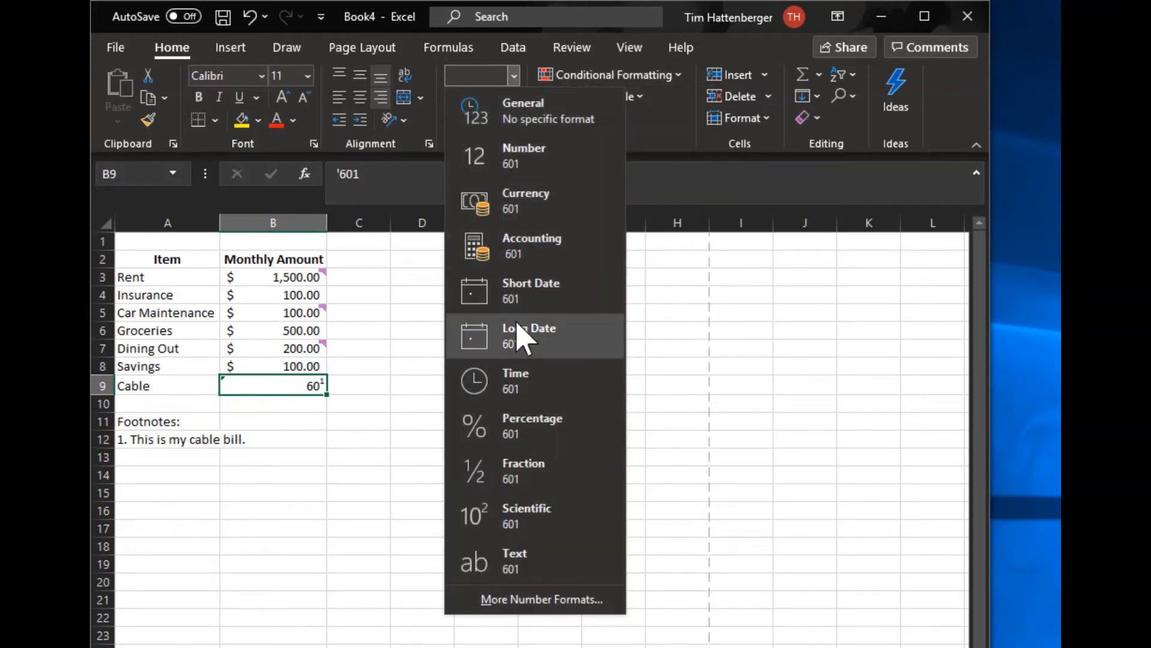
left_click(507, 252)
Replace the '601 entry in cell B9 with the plain number 60, removing the apostrophe and superscript marker
double_click(289, 385)
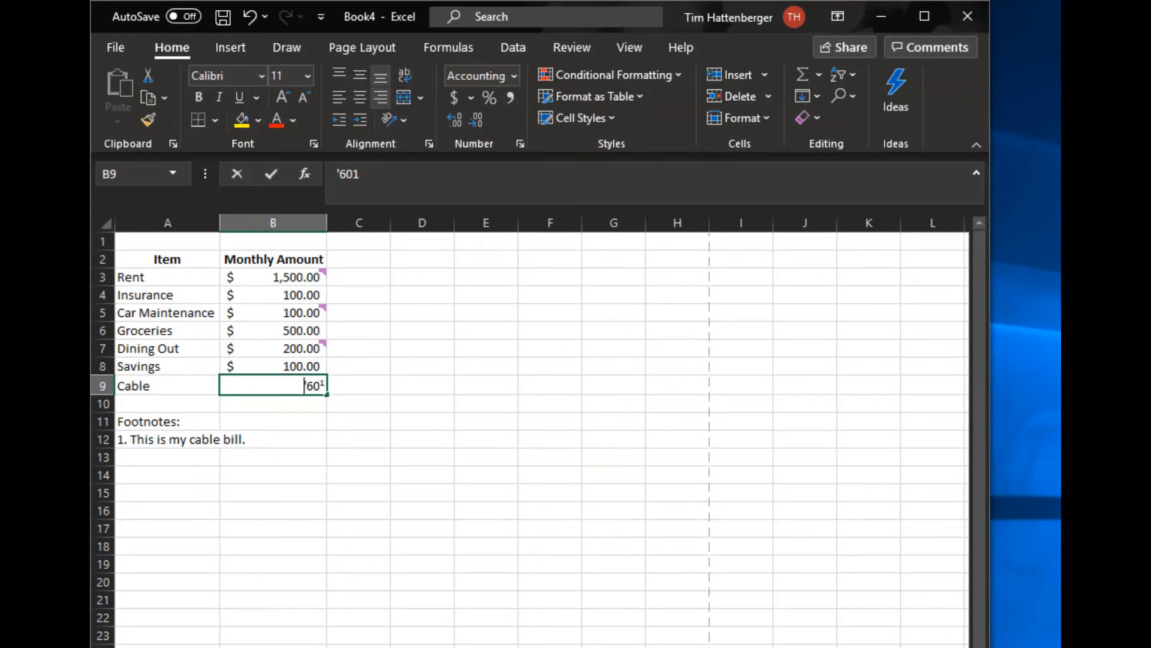
key("BackSpace")
key("Right")
key("Right")
key("BackSpace")
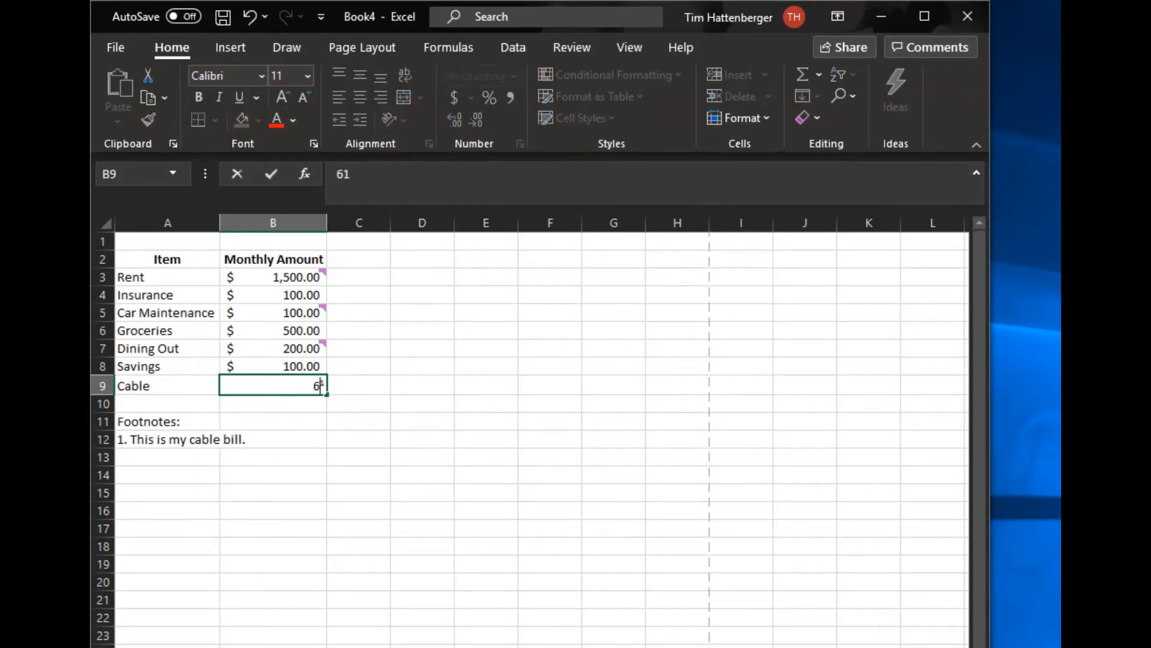
type("0")
key("Return")
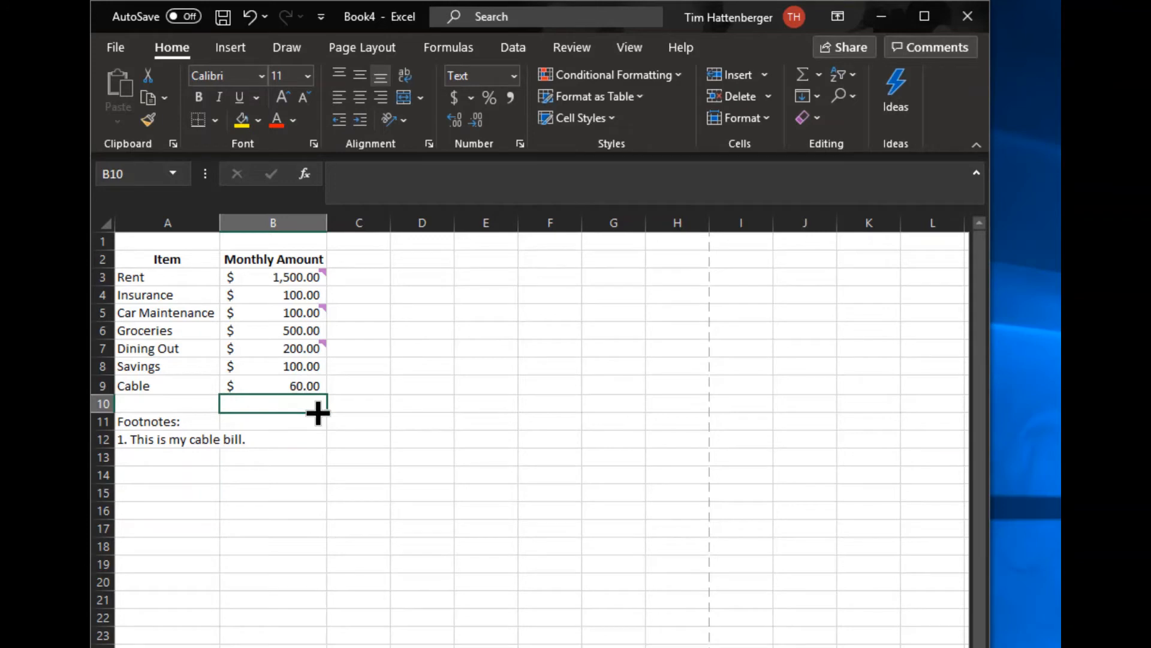
Add the comment "This is my cable bill." to the Cable amount in cell B9
left_click(297, 384)
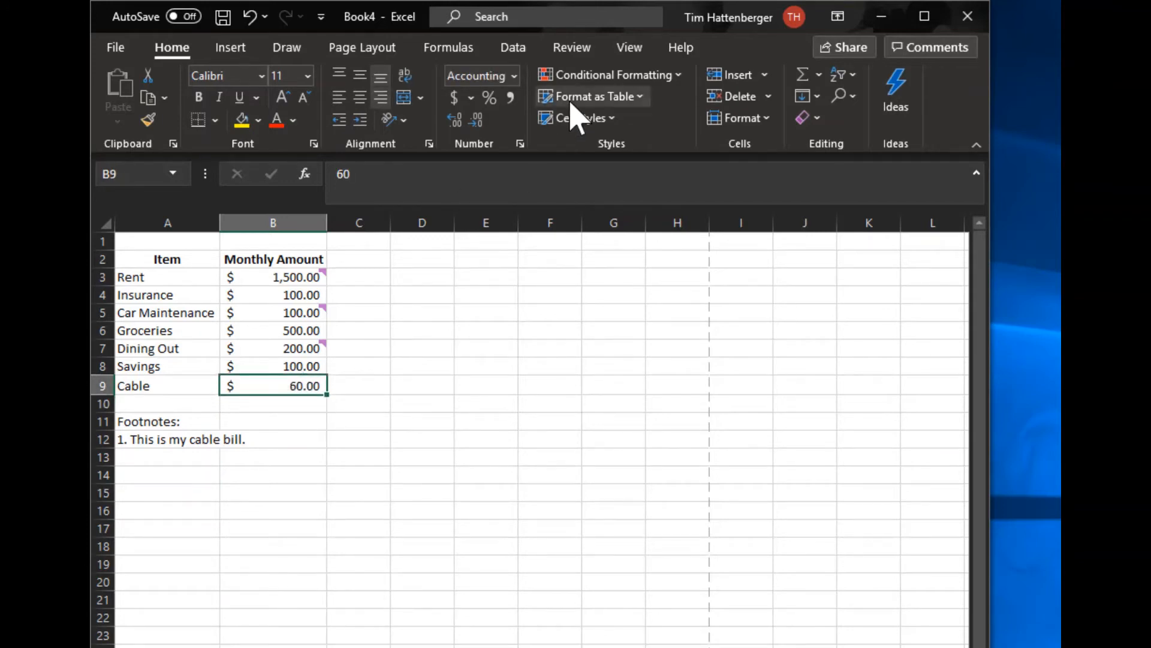
left_click(571, 49)
scroll(520, 78, "down", 1)
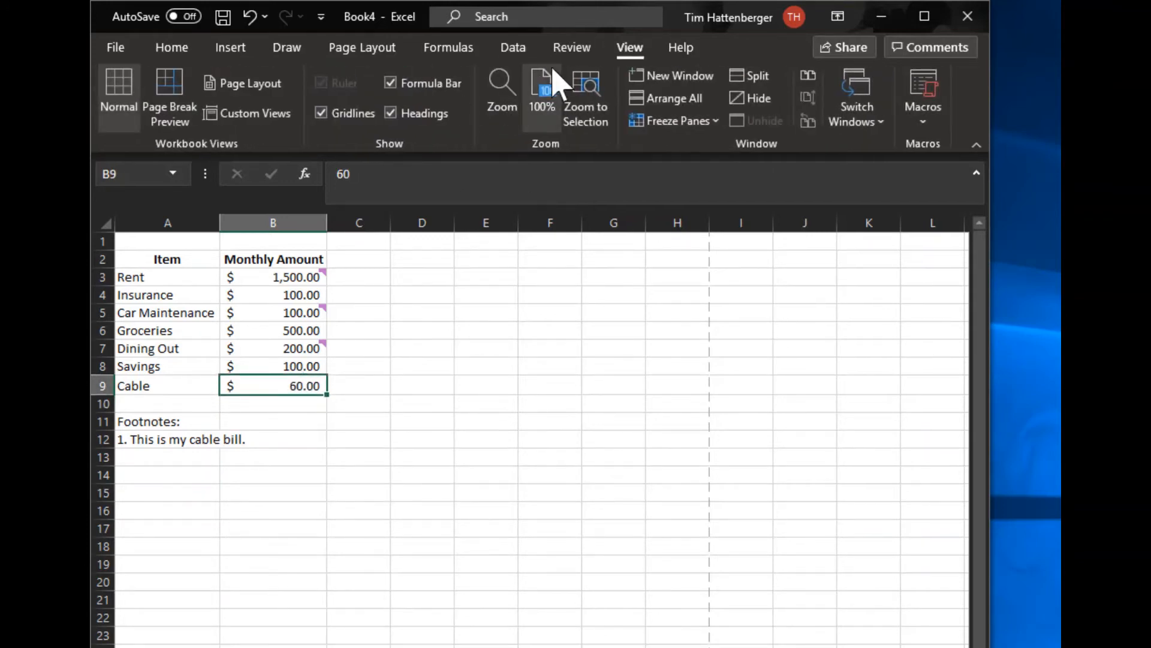
left_click(589, 46)
left_click(467, 107)
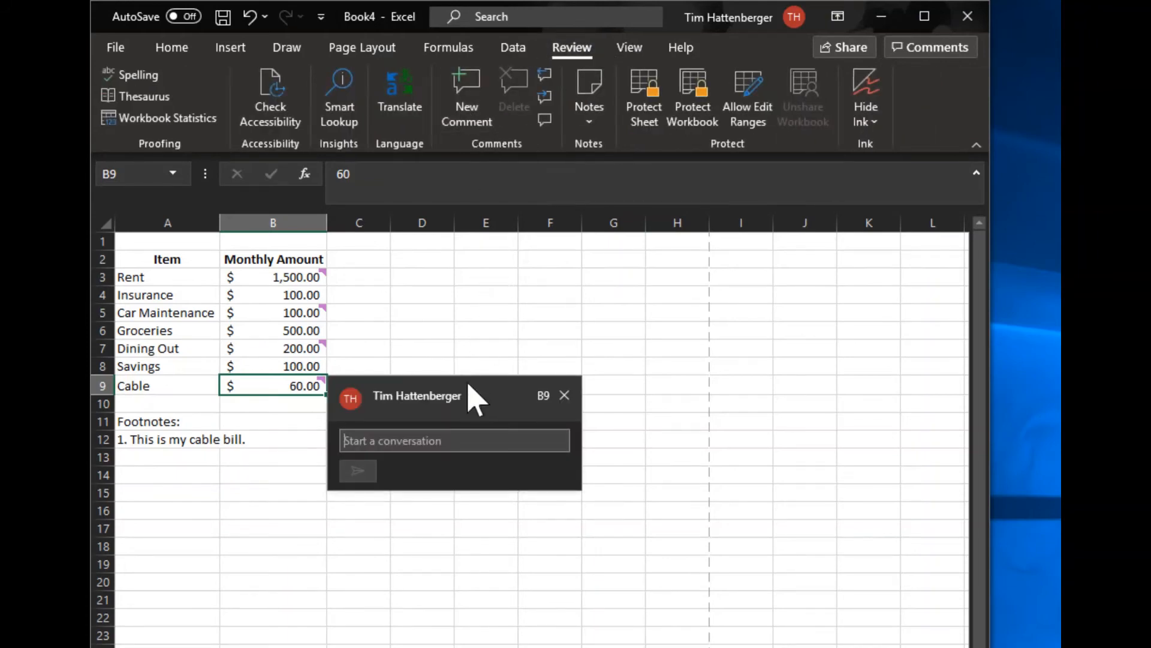
type("This is my cable bill.")
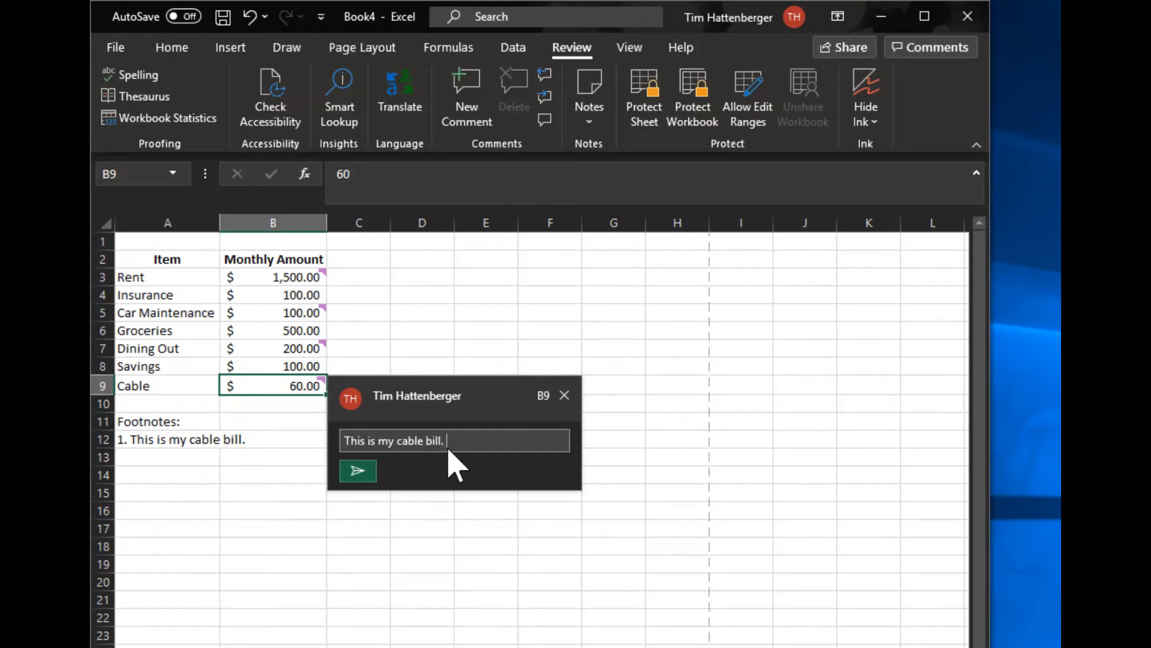
left_click(359, 471)
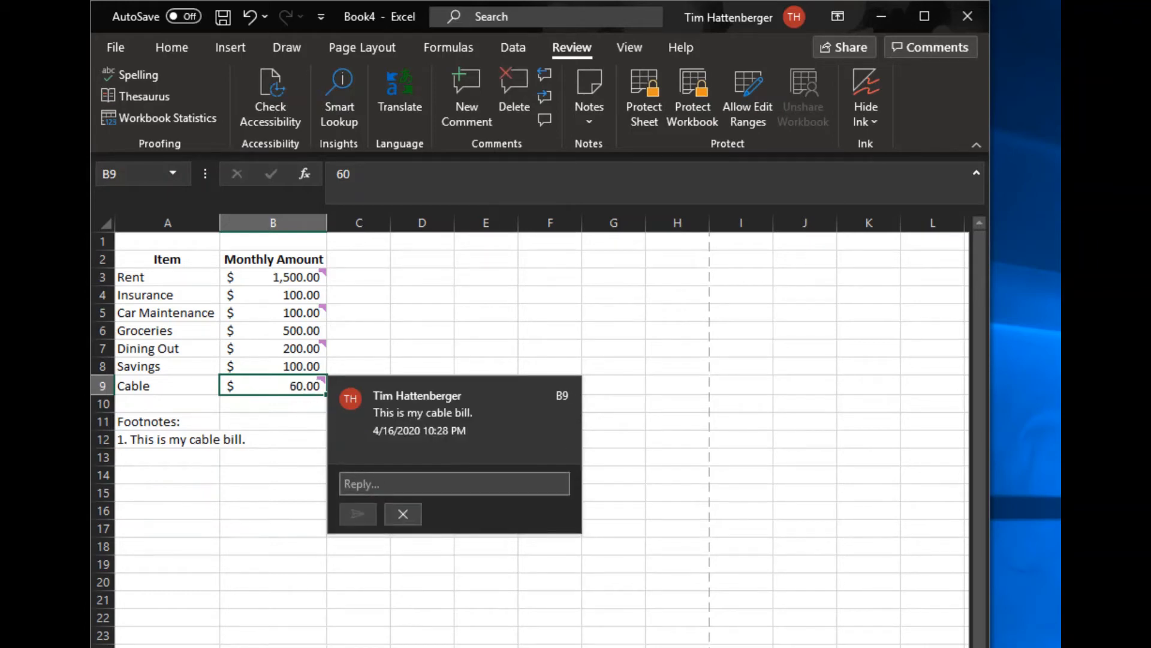
left_click(284, 474)
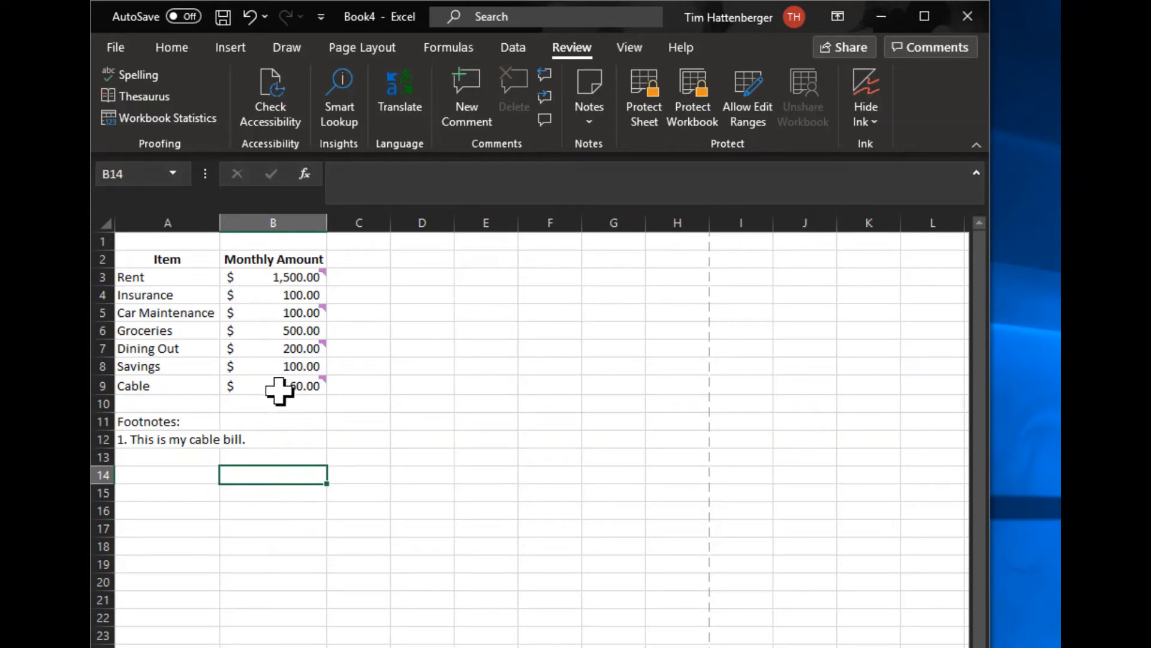
Reply to the Cable comment with a question asking whether this includes internet service, and answer it with "Yes."
mouse_move(292, 386)
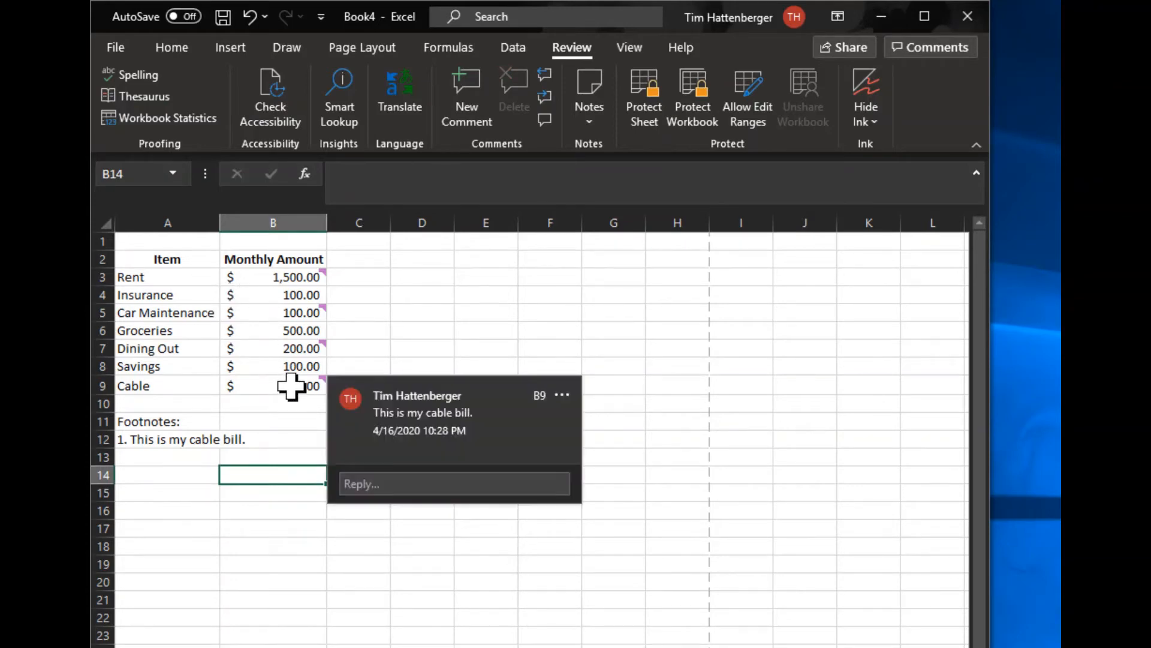
left_click(385, 484)
type("Ti")
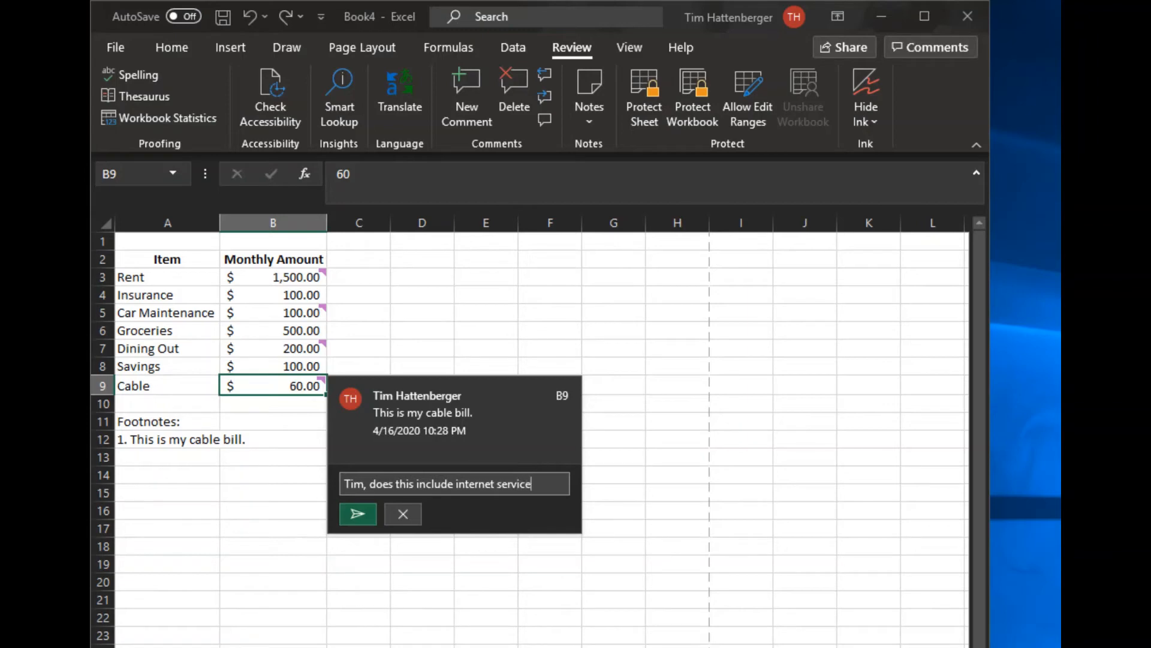
left_click(357, 514)
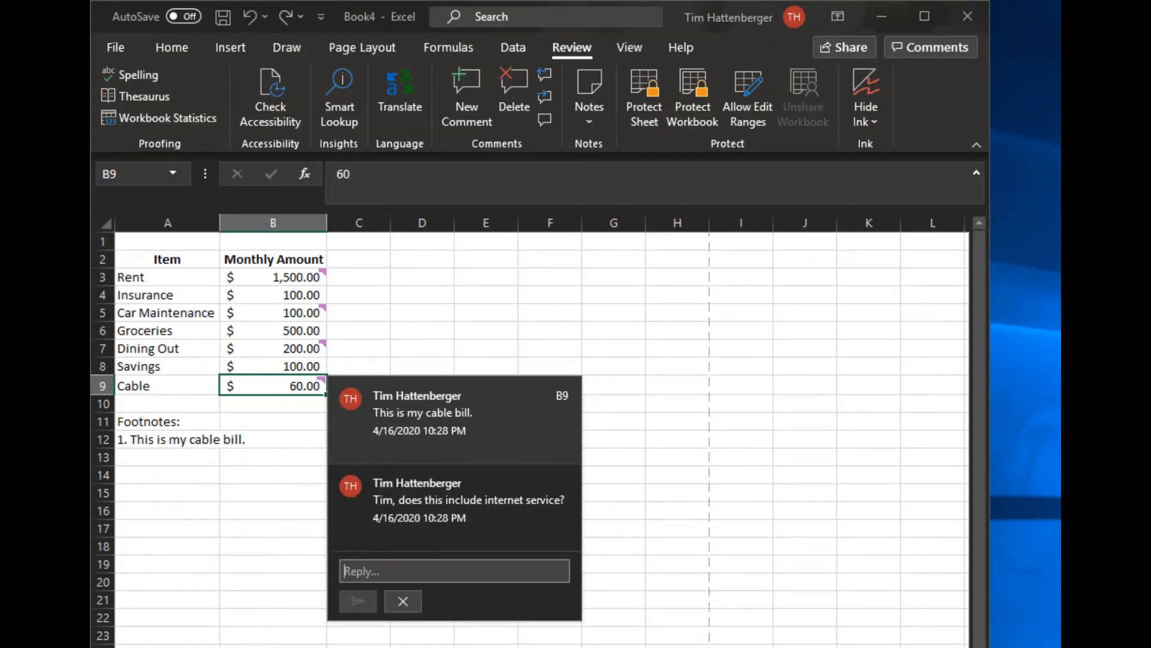
type("Yes.")
left_click(365, 604)
left_click(206, 527)
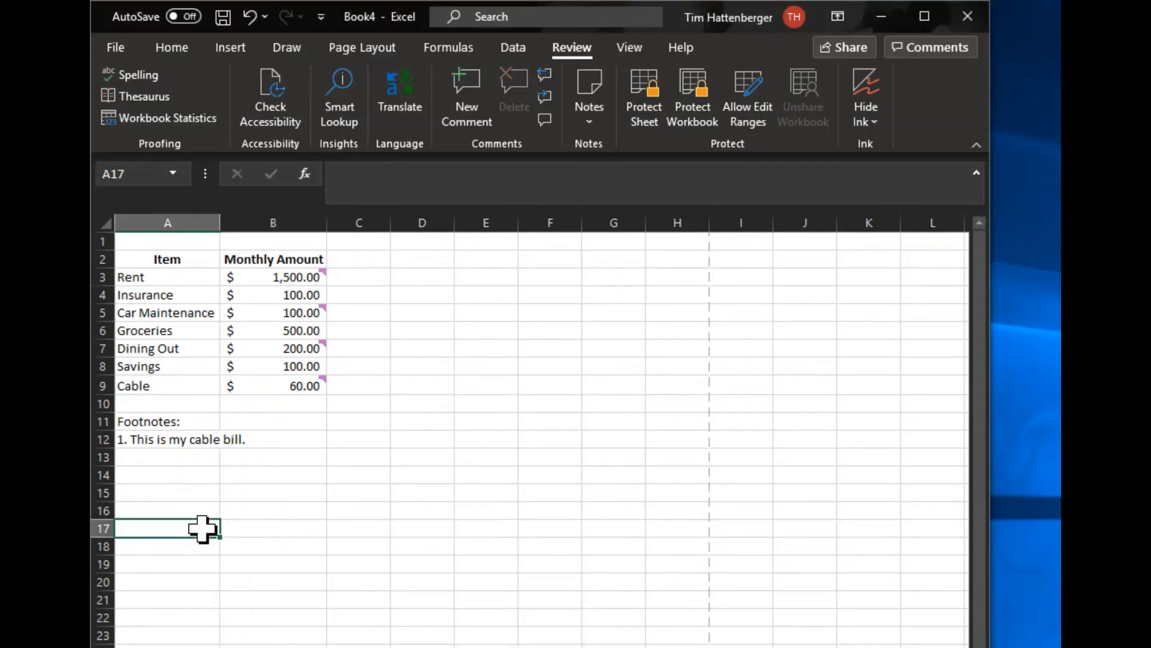
Read through the whole comment thread attached to the Cable amount in cell B9
mouse_move(293, 384)
scroll(485, 527, "down", 1)
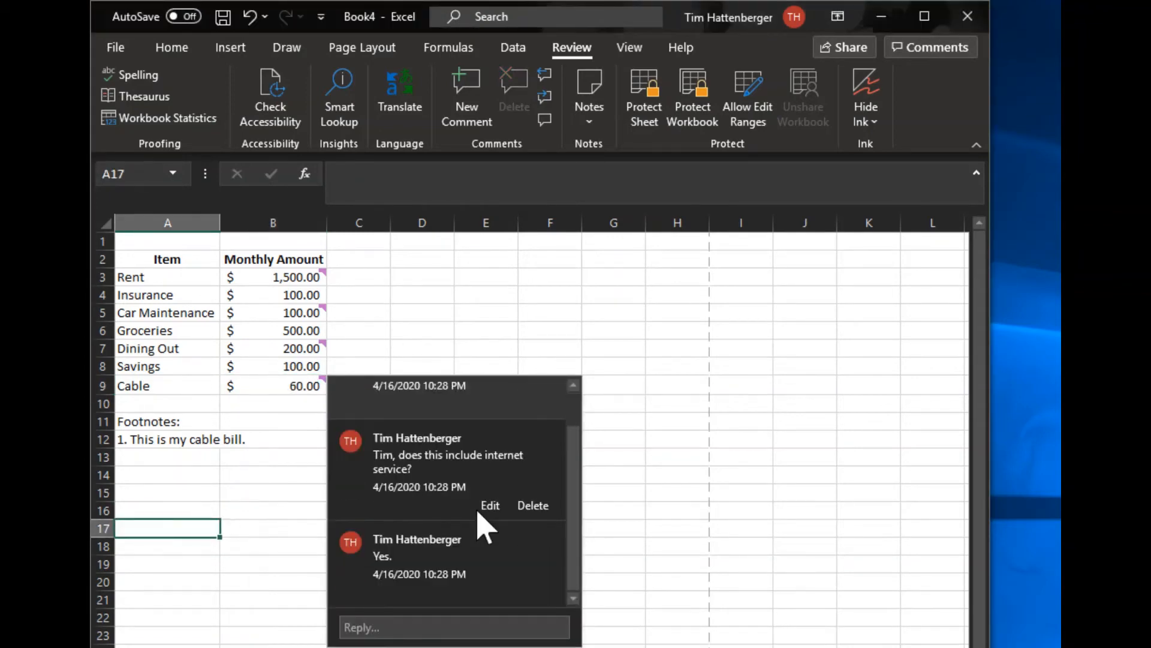
scroll(484, 526, "up", 1)
scroll(485, 527, "down", 1)
scroll(485, 527, "up", 1)
scroll(484, 527, "down", 1)
scroll(484, 527, "up", 1)
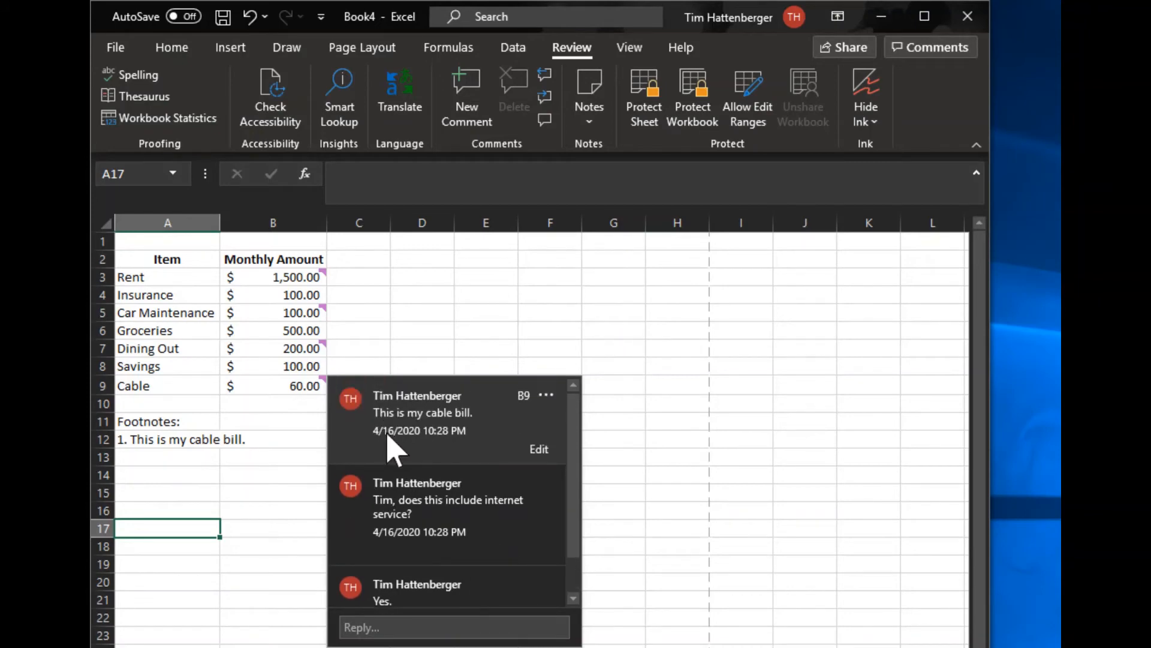
left_click(308, 439)
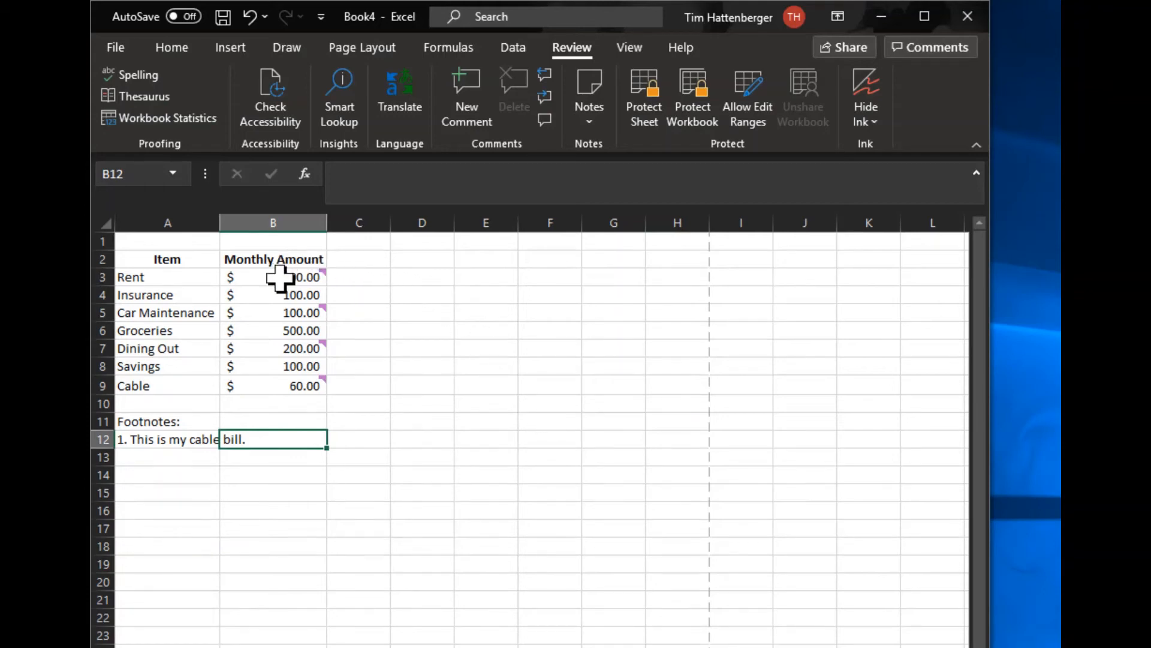
View the existing comments on the other budget amounts, including Rent and Dining Out
mouse_move(303, 277)
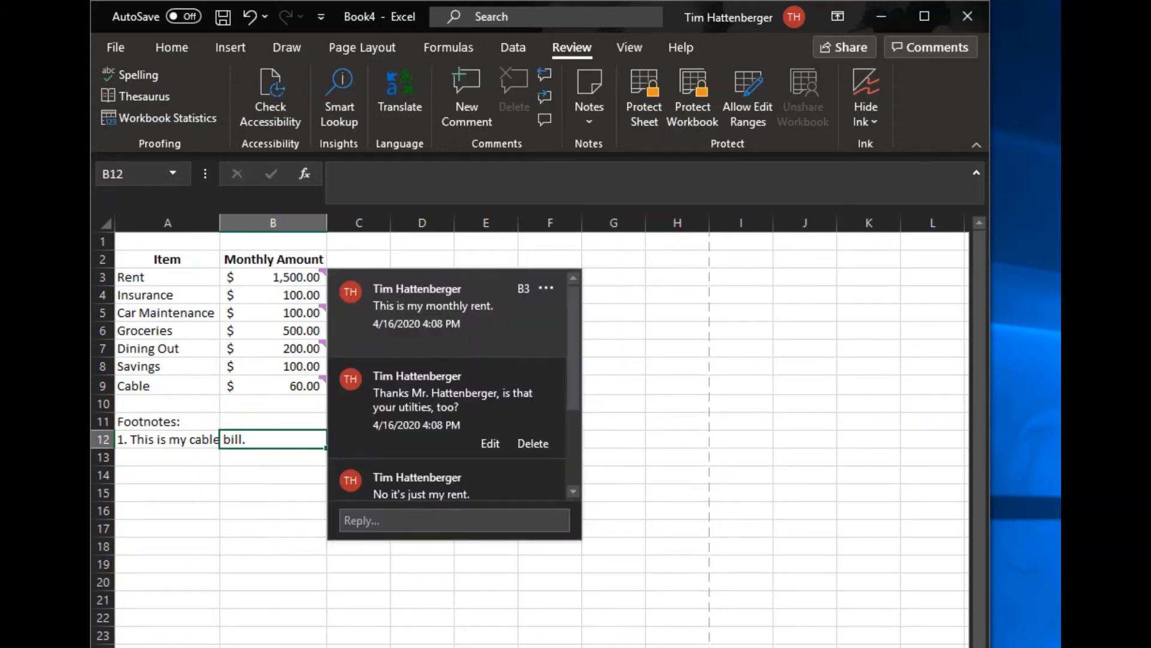
scroll(456, 431, "down", 1)
mouse_move(280, 315)
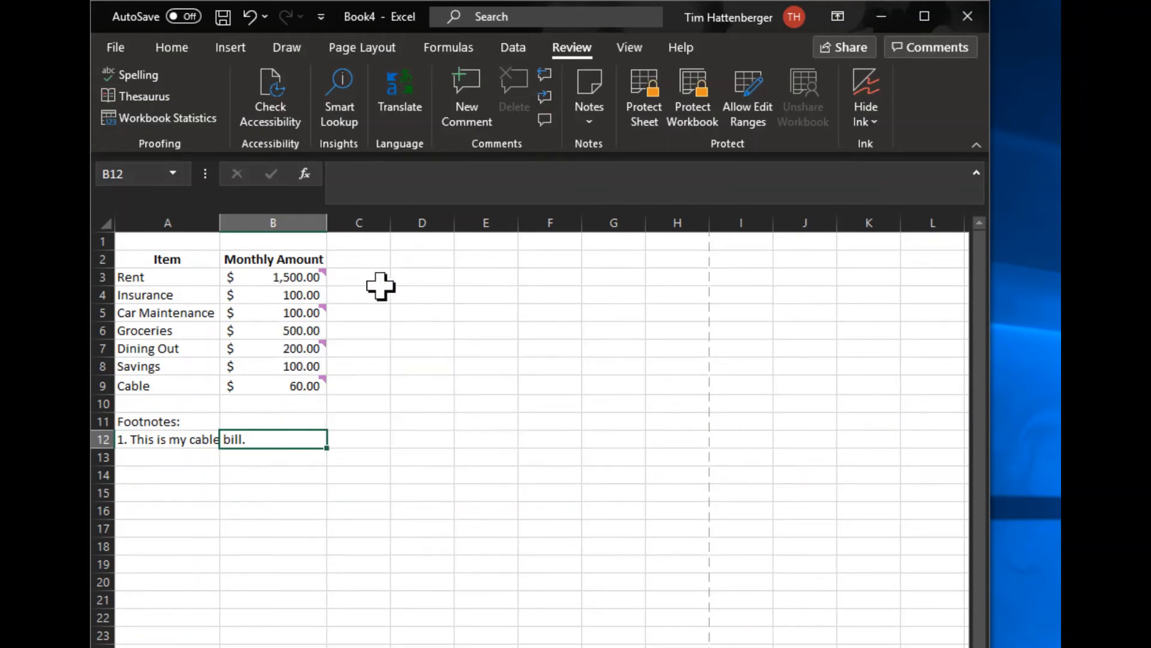
left_click(360, 277)
left_click(282, 349)
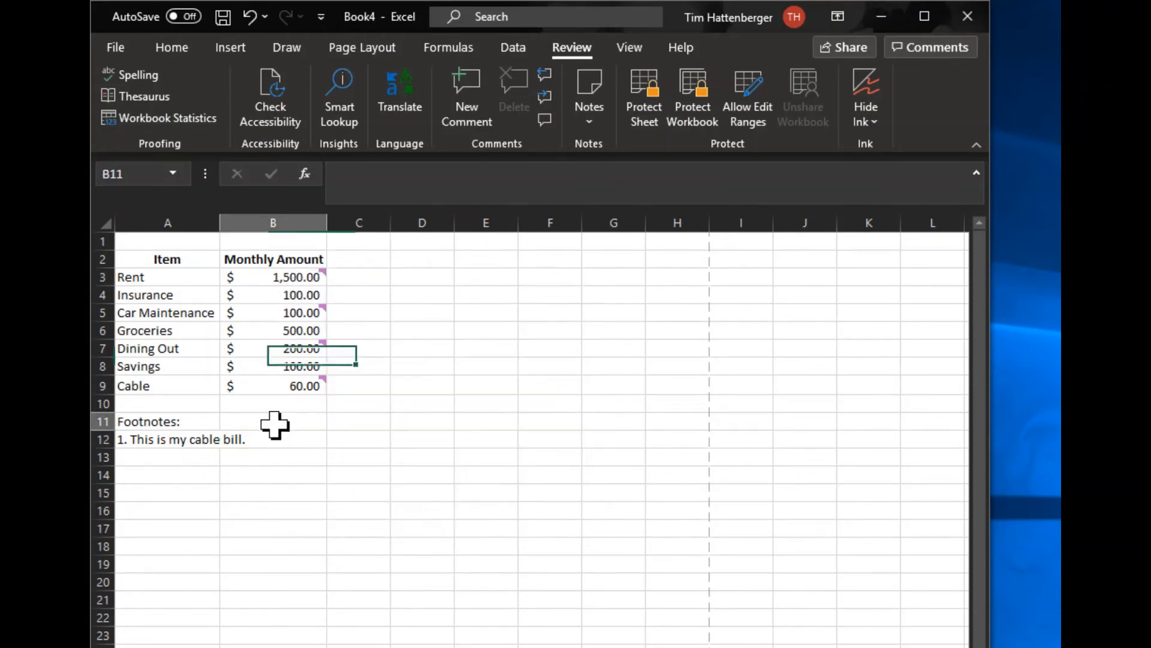
left_click(275, 423)
left_click(308, 364)
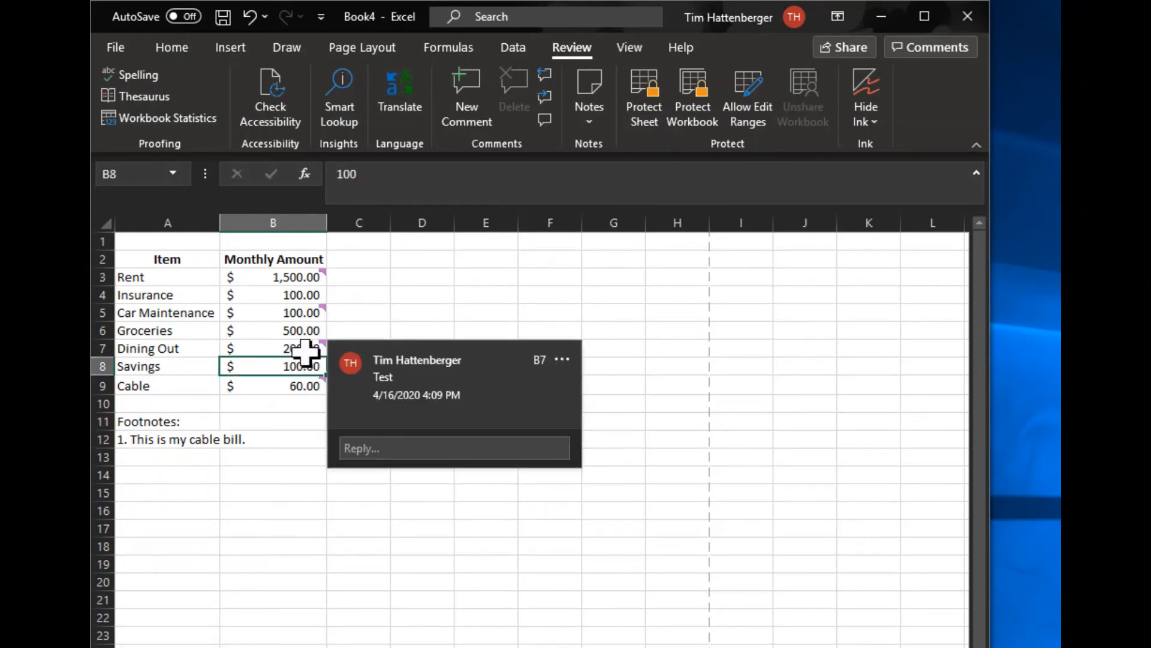
left_click(380, 306)
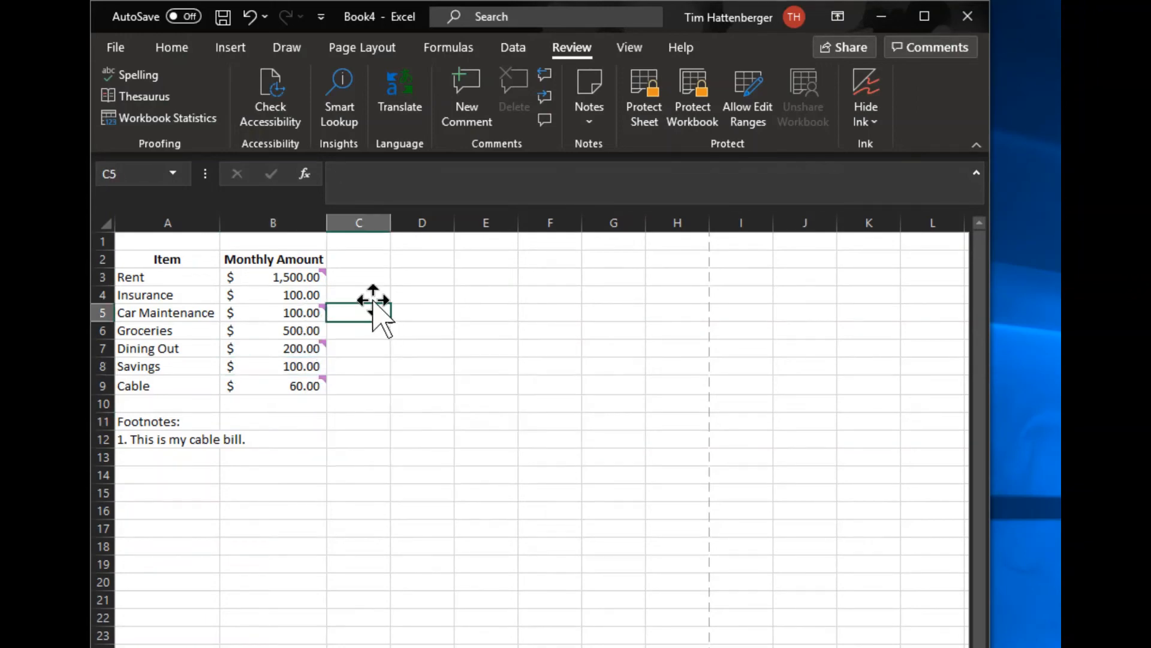
left_click(366, 295)
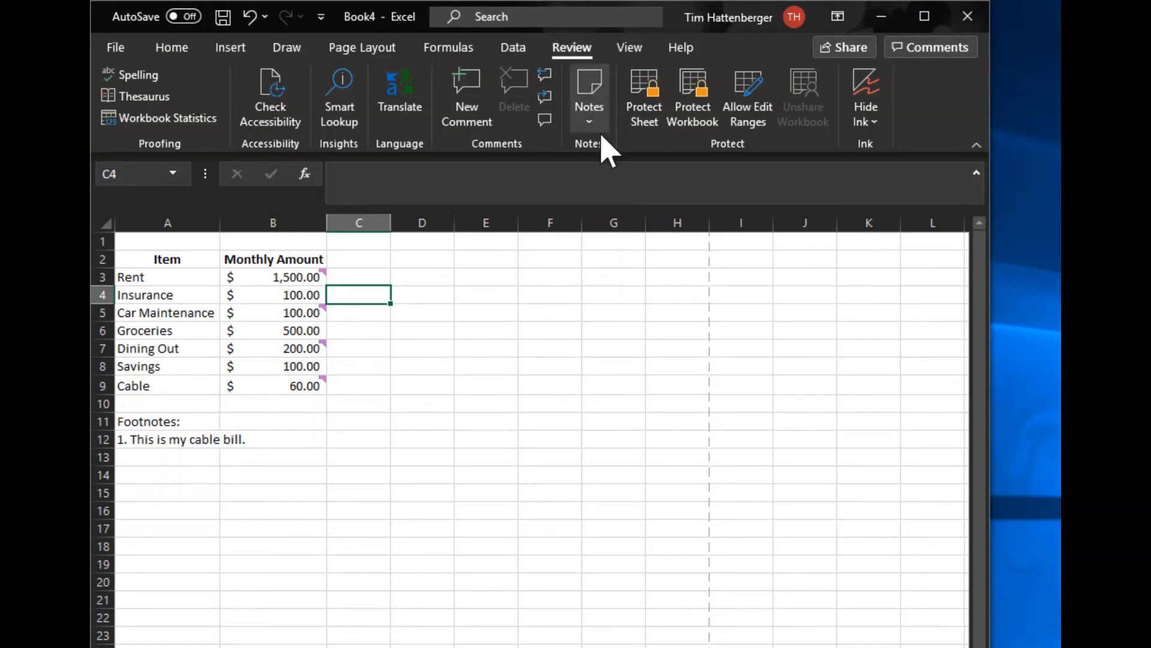
Show the list of all comments in the sheet, examine the threads for several cells, and close the list
left_click(545, 121)
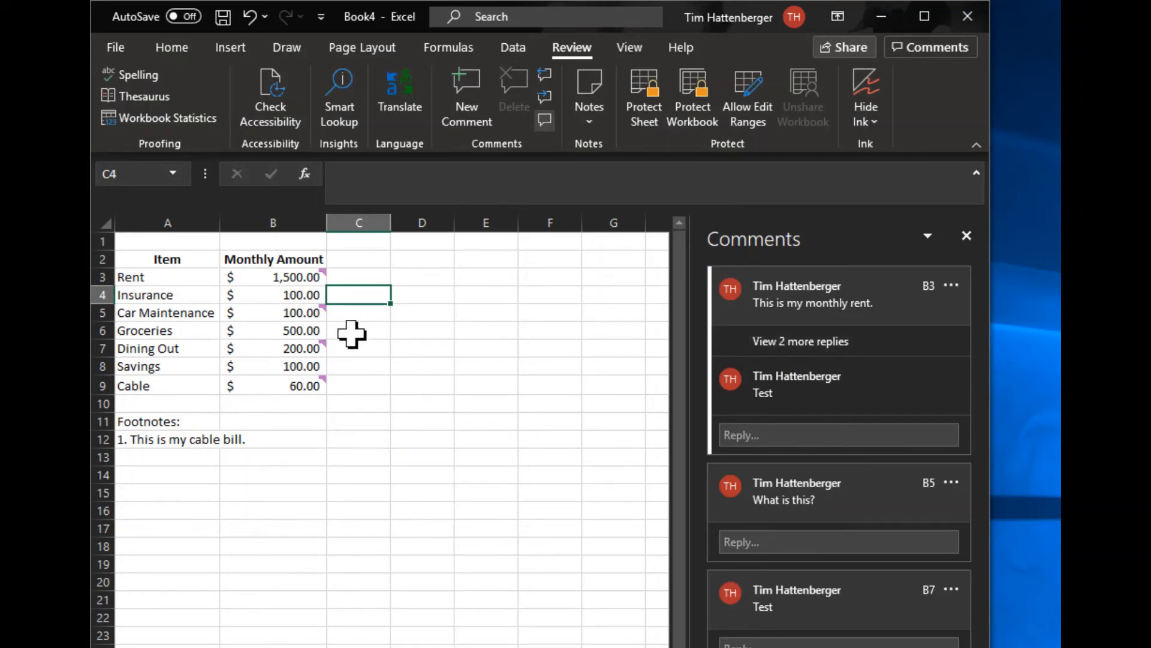
scroll(339, 378, "down", 1)
left_click(287, 352)
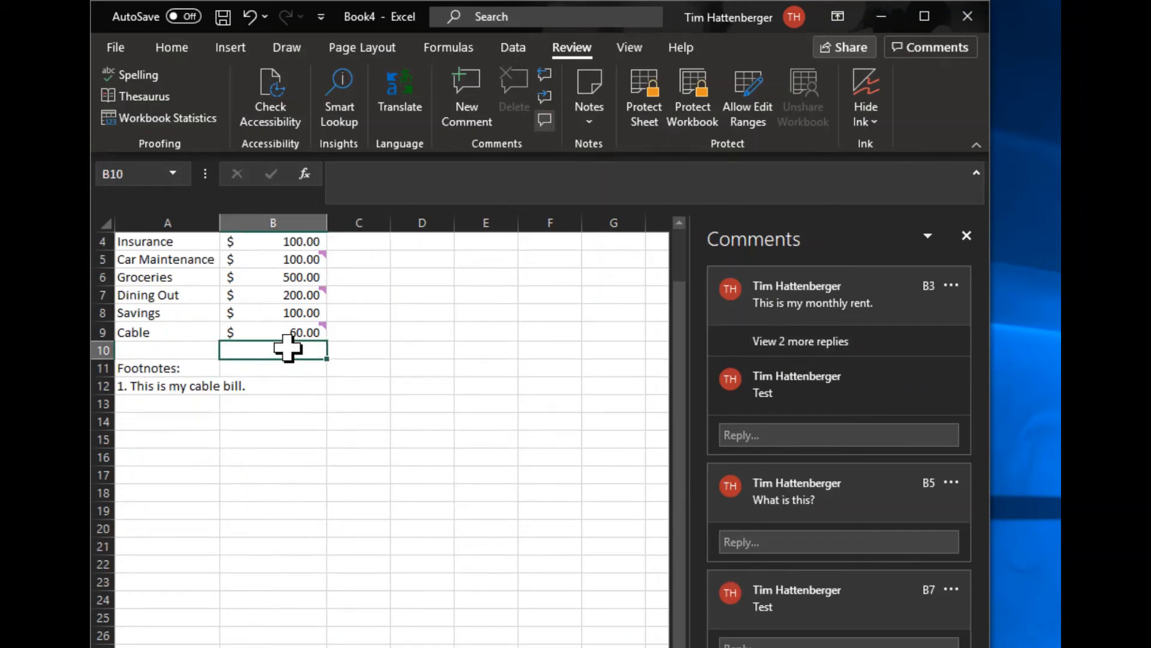
left_click(305, 259)
left_click(868, 323)
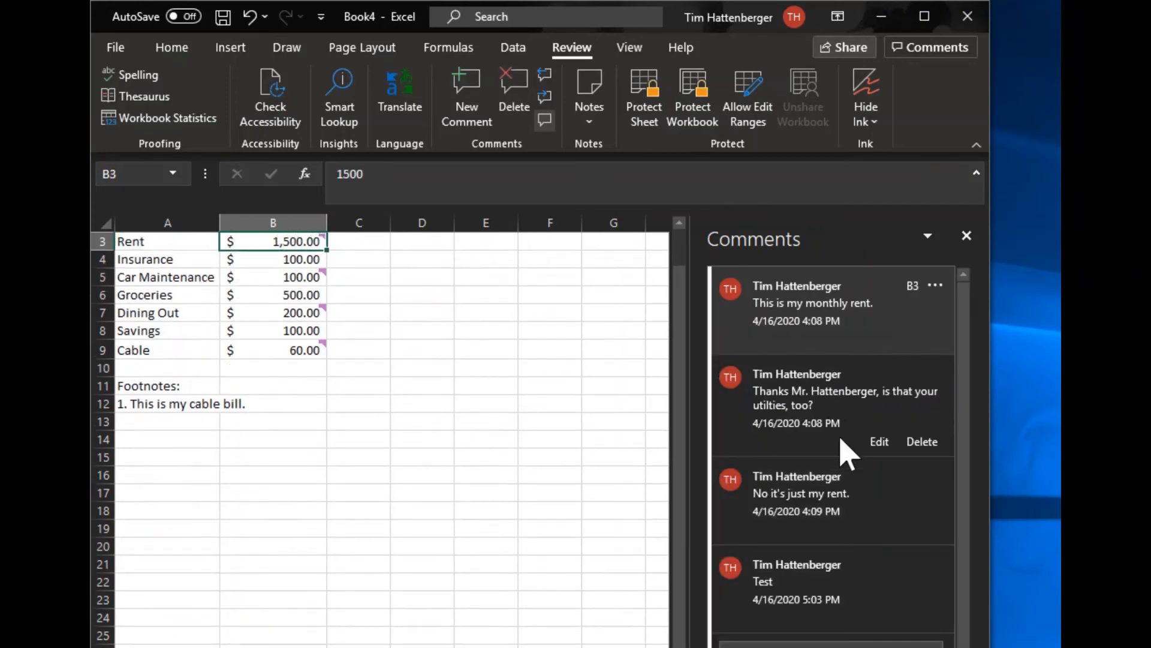
left_click(833, 647)
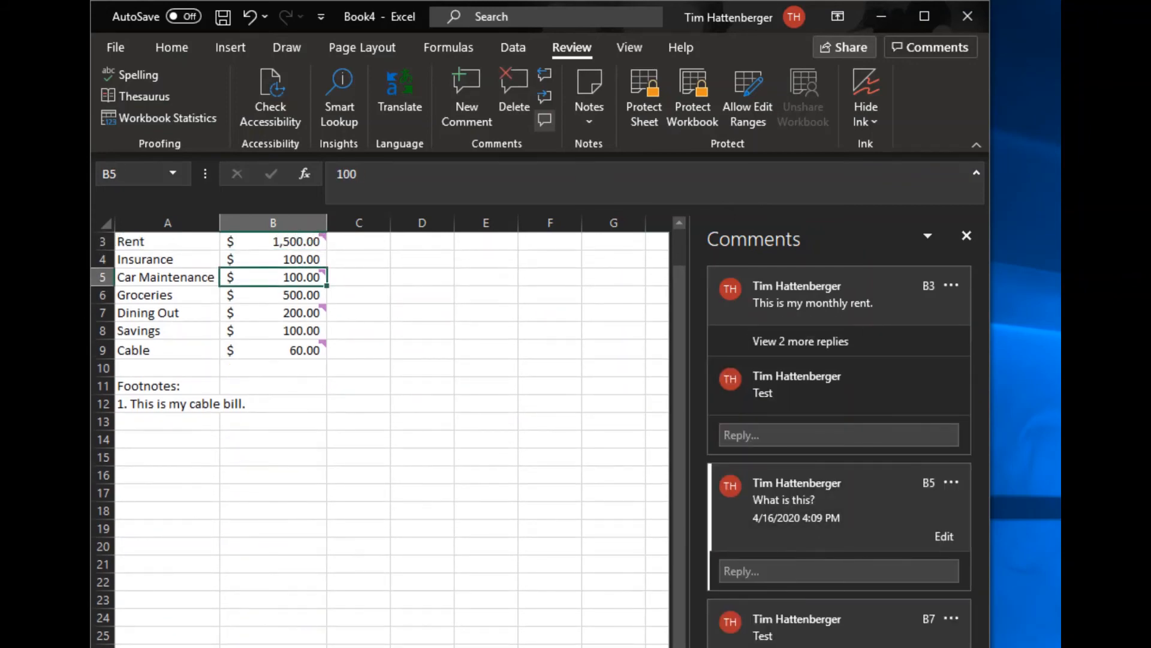
left_click(312, 351)
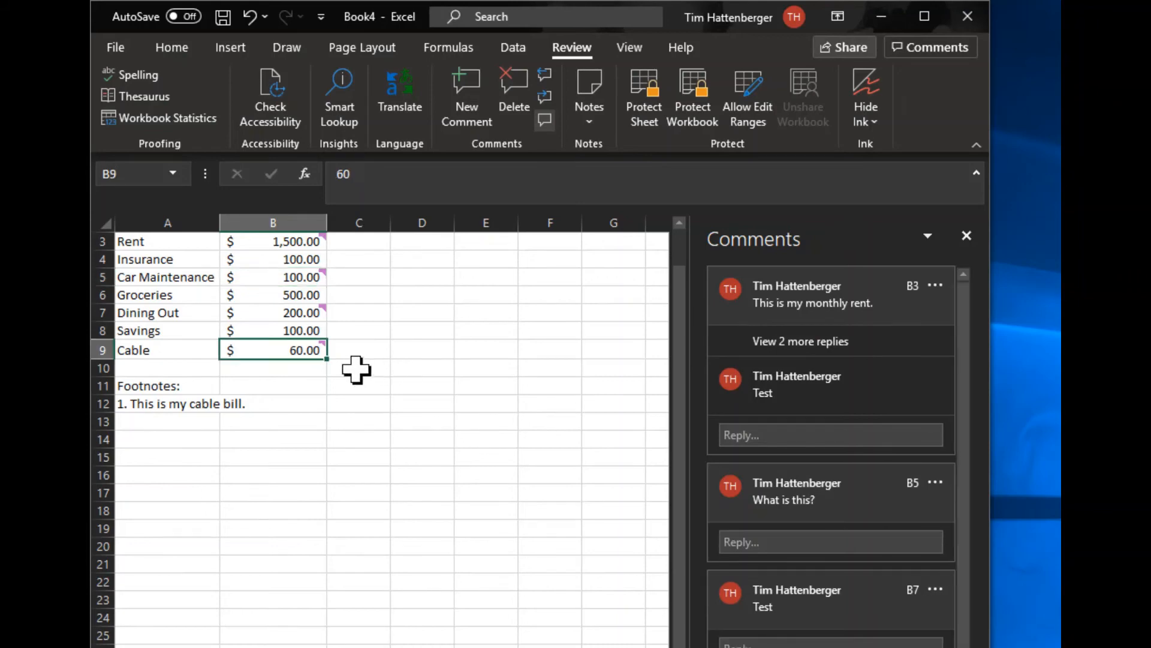
left_click(296, 397)
left_click(296, 390)
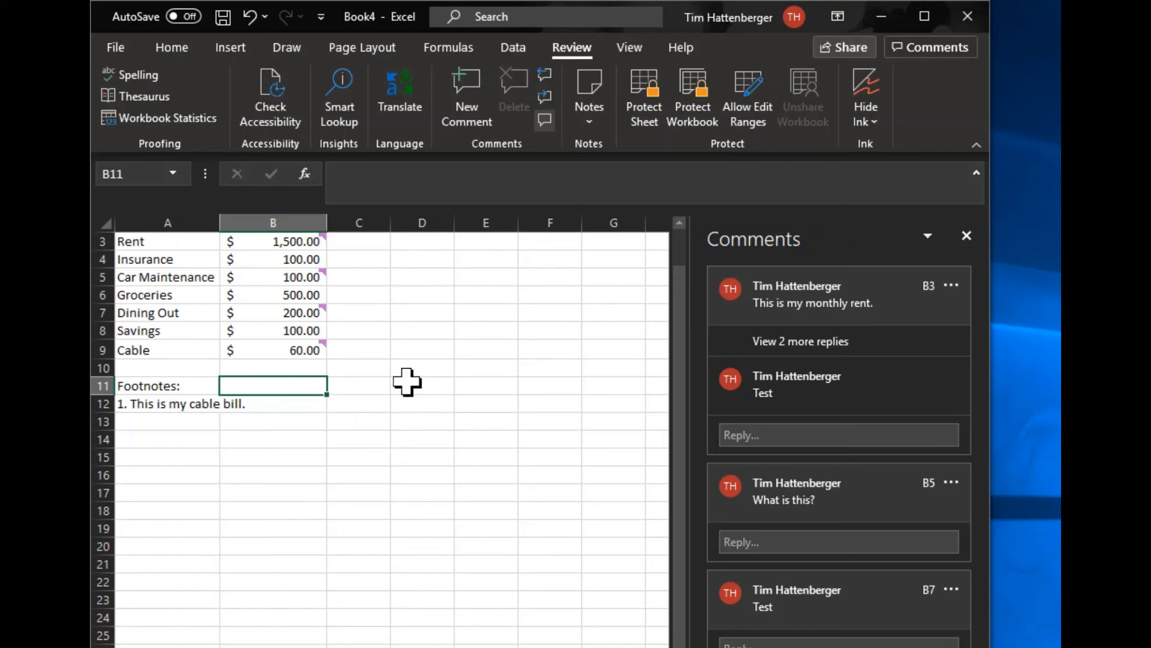
left_click(967, 234)
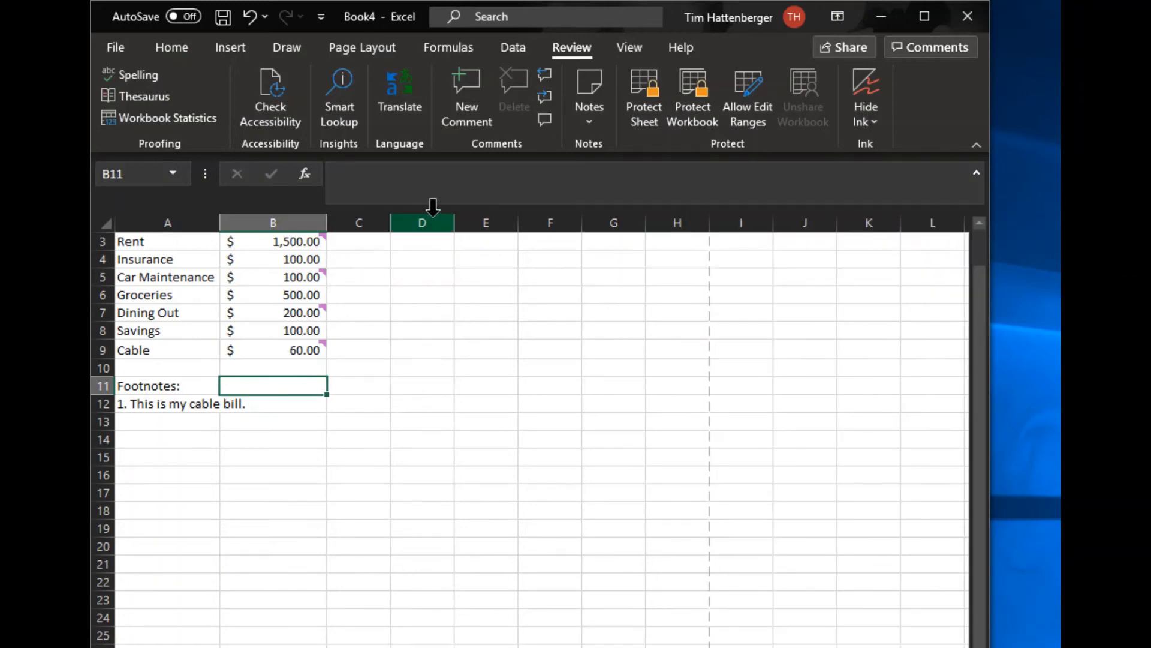
In the Page Setup sheet options, have comments and notes print "At end of sheet"
left_click(335, 51)
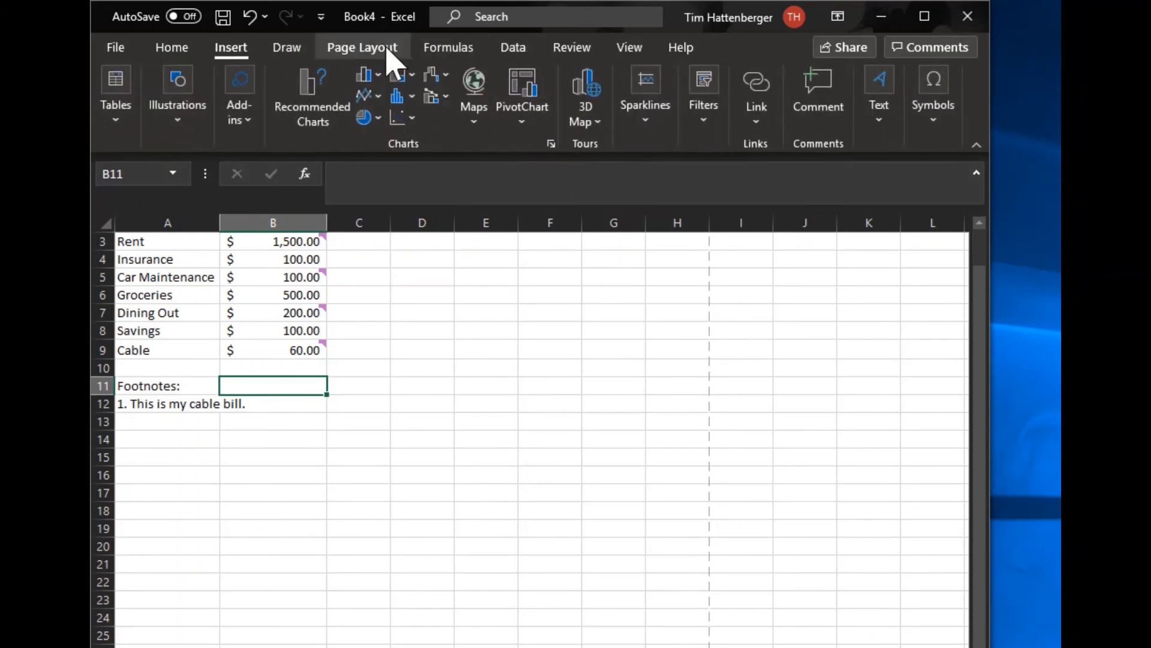
left_click(384, 49)
left_click(556, 144)
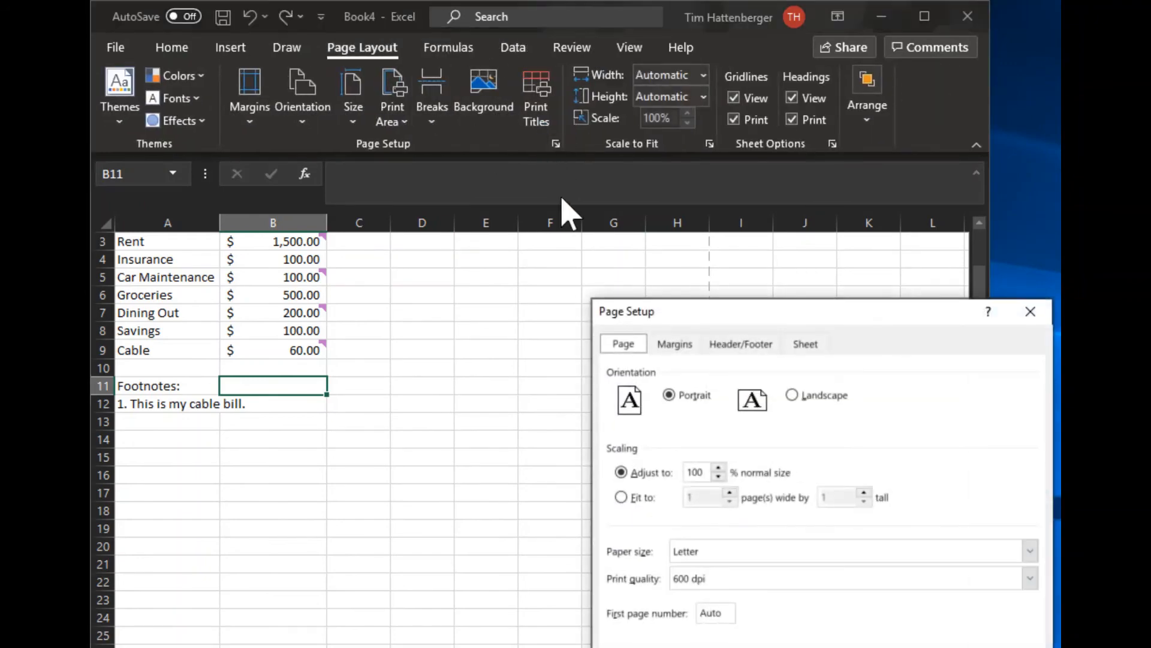
left_click_drag(765, 320, 660, 277)
left_click(701, 300)
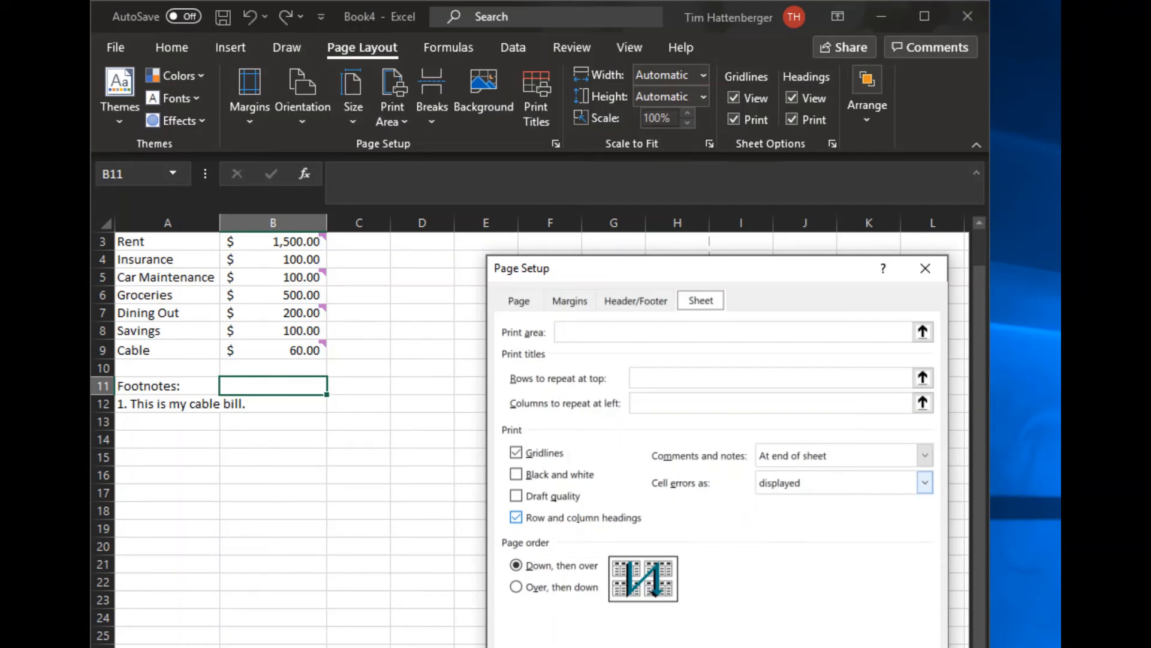
Preview the printout, check the table page and the comments page, and return to the worksheet
left_click(809, 645)
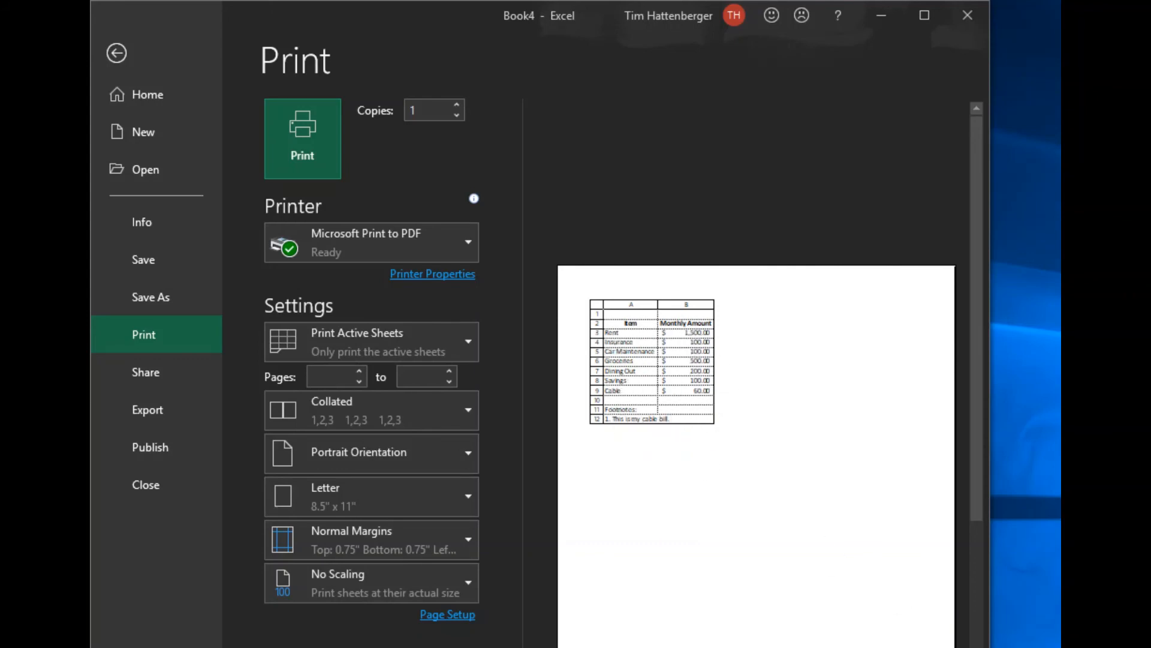
scroll(729, 404, "down", 3)
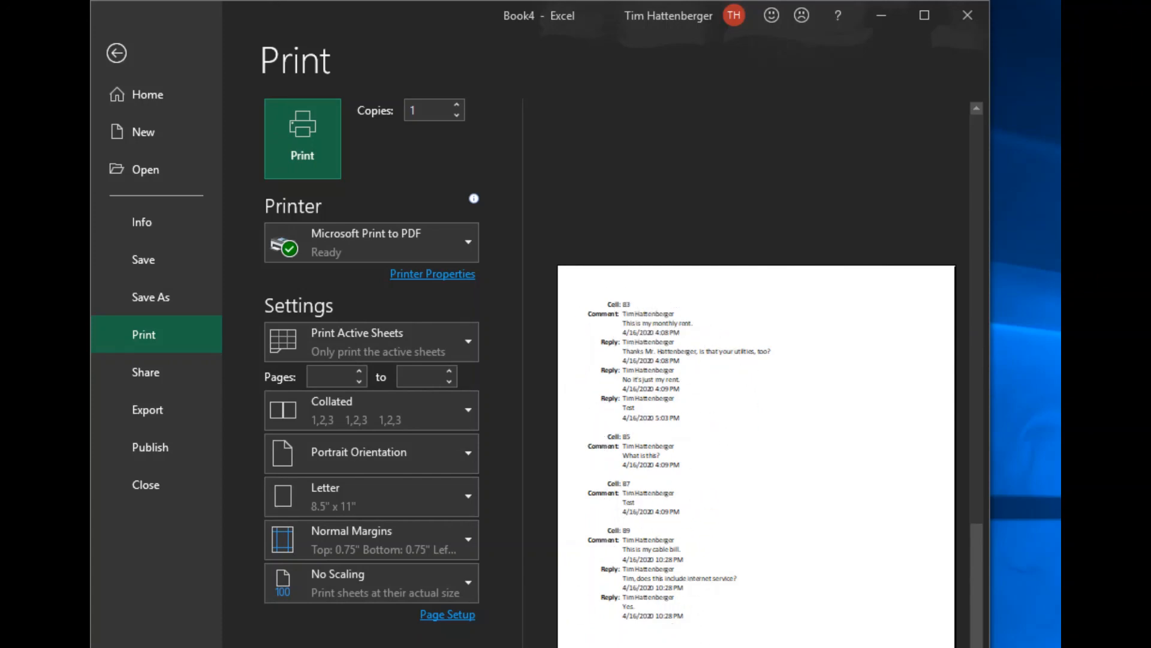
left_click(977, 494)
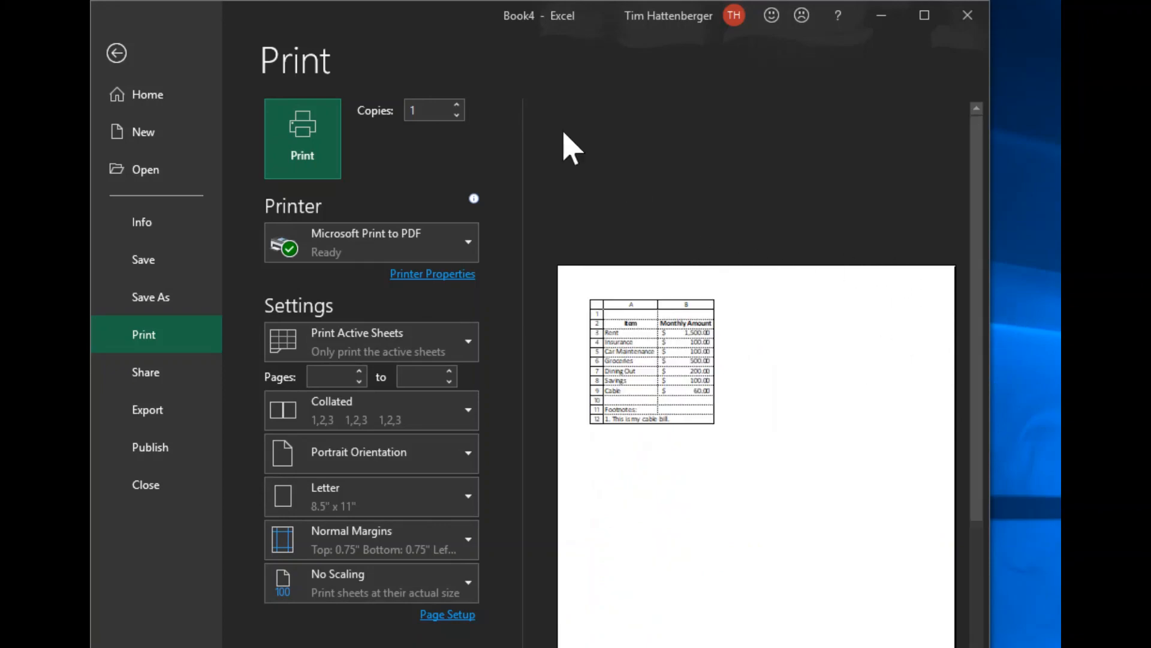
left_click(118, 54)
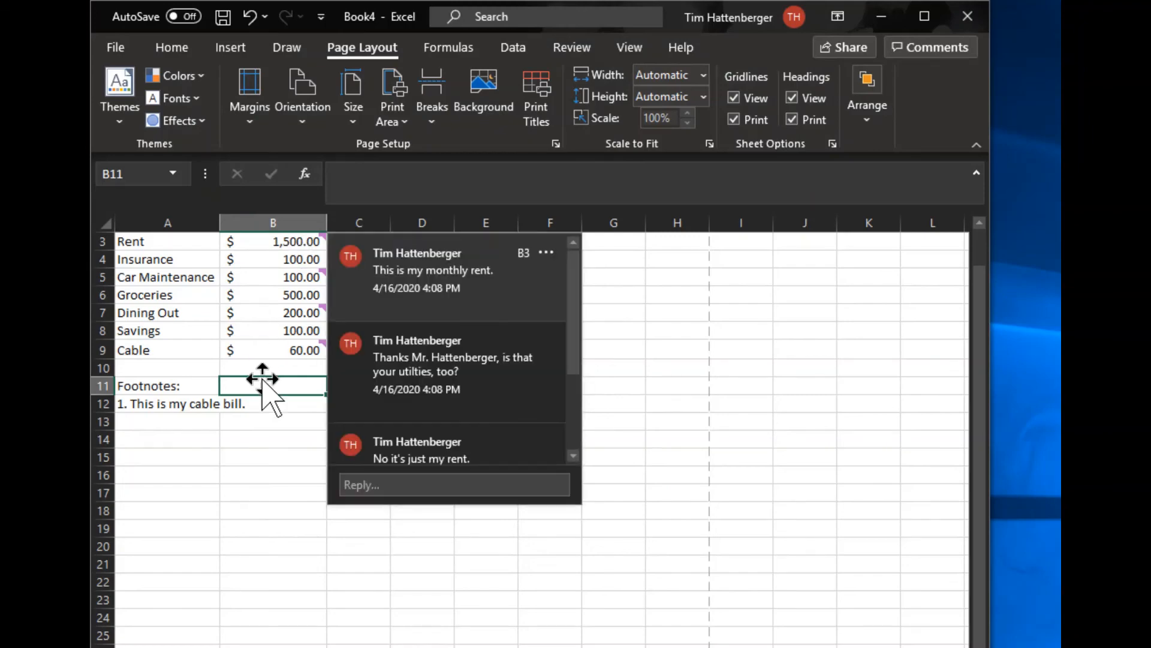
left_click(278, 474)
left_click(191, 433)
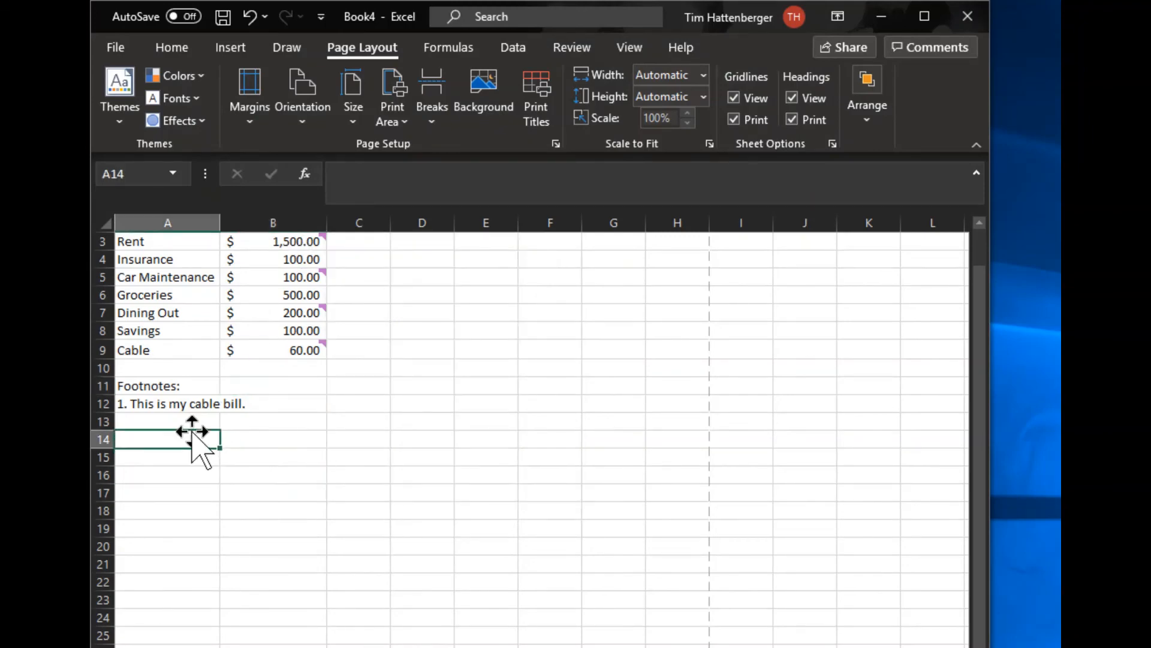